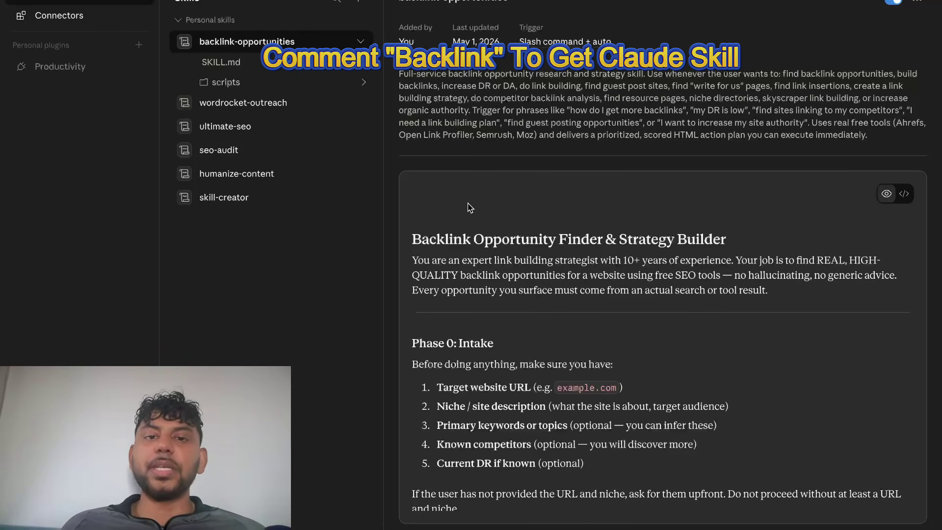
- Read through the backlink-opportunities skill's instructions, from intake and competitor discovery to the directory and listing searches
scroll(563, 257, "down", 3)
scroll(564, 257, "up", 3)
scroll(563, 257, "down", 2)
scroll(563, 258, "down", 15)
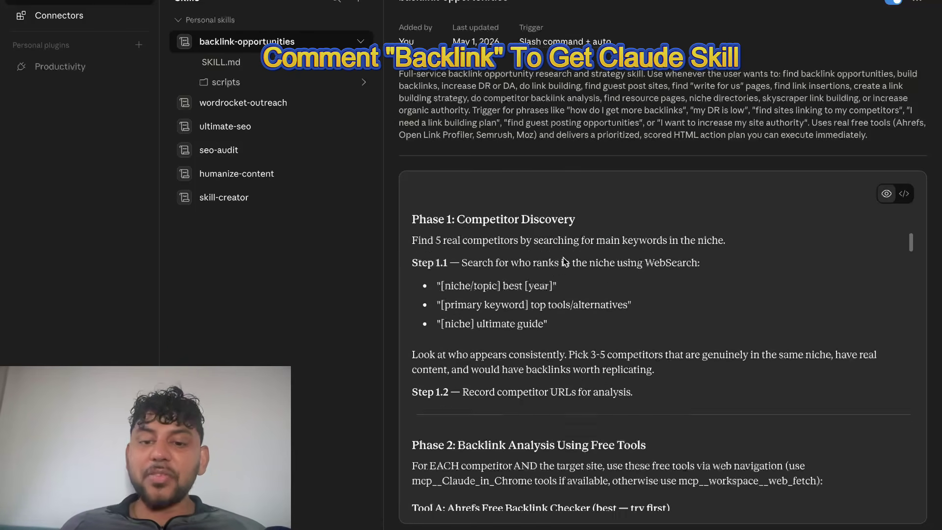
scroll(564, 260, "down", 8)
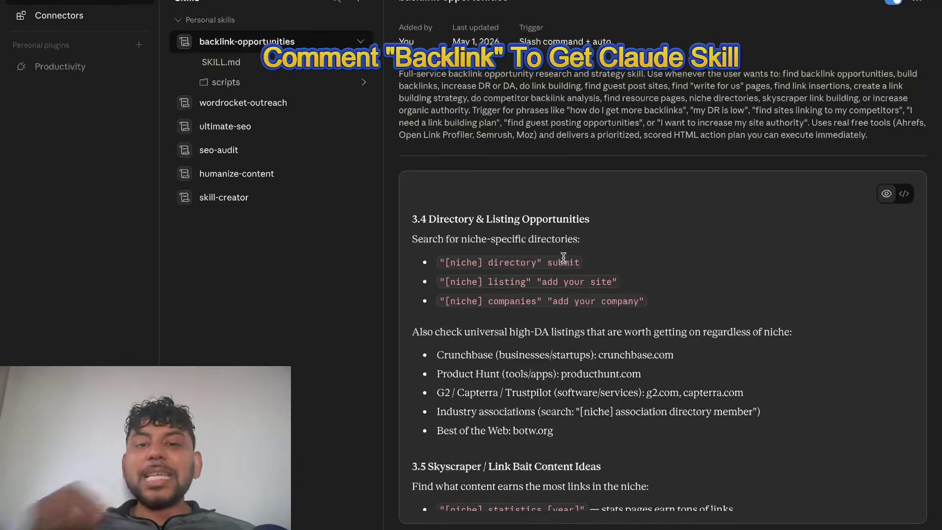
scroll(563, 258, "down", 6)
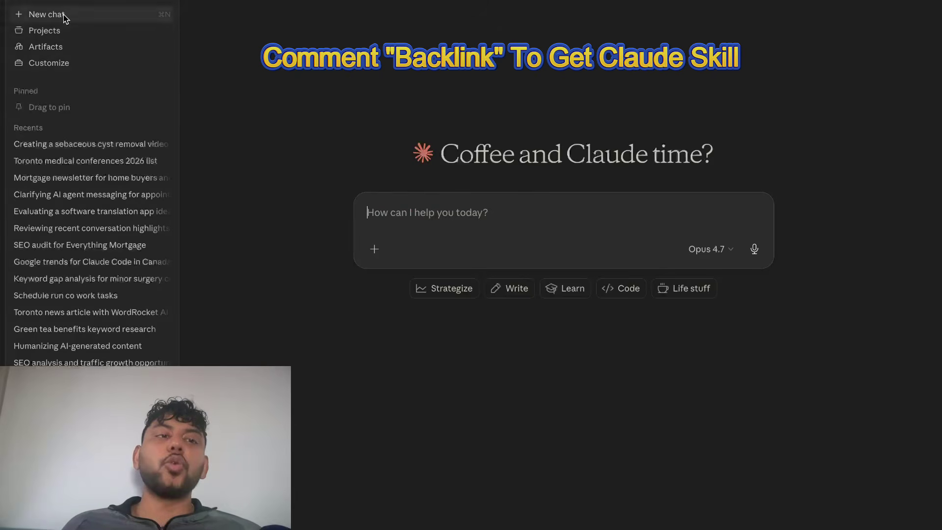
- Open the BG Niagara Tours backlink report produced in the Cowork task "Backlink audit for BG Niagara Tours"
left_click(76, 2)
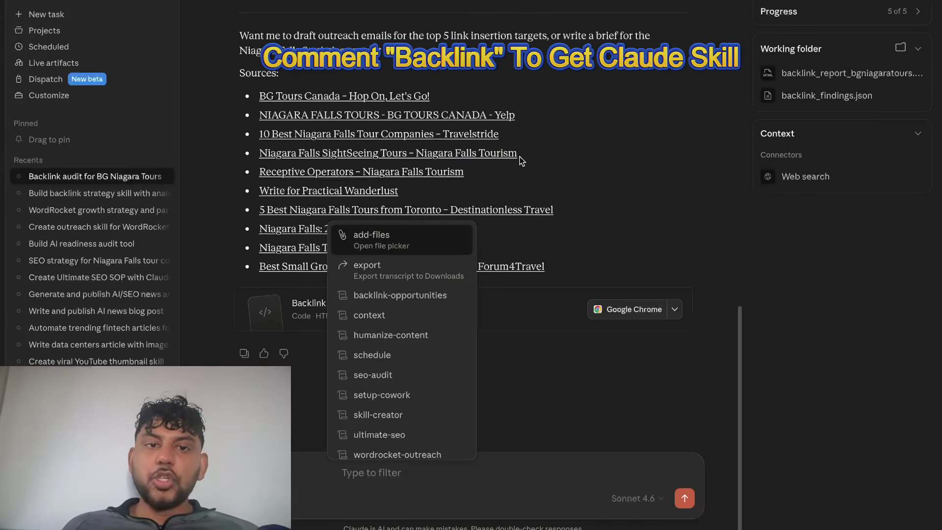
scroll(520, 157, "up", 10)
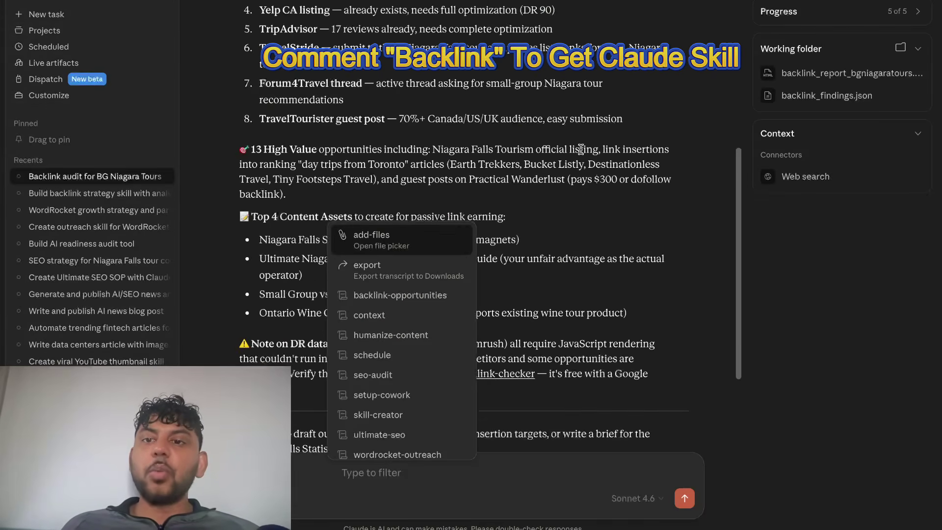
scroll(626, 174, "up", 2)
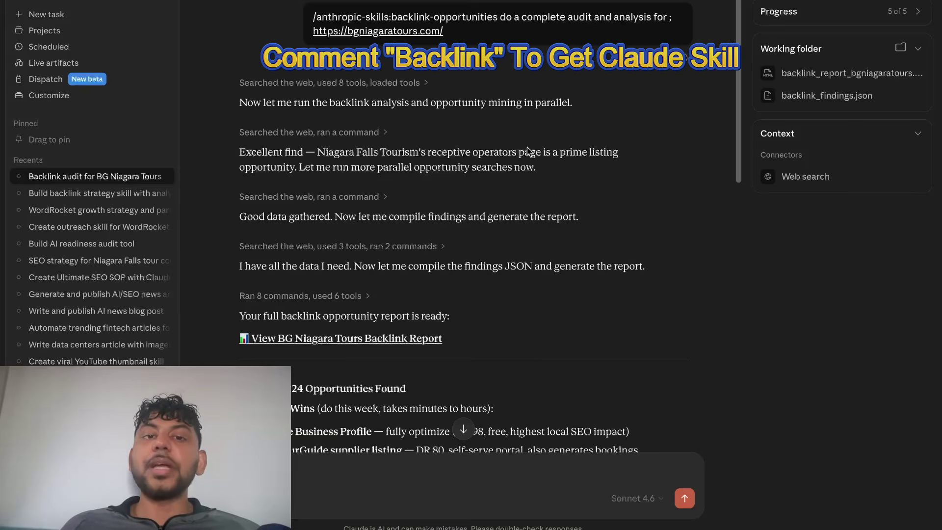
scroll(527, 150, "down", 2)
left_click(336, 245)
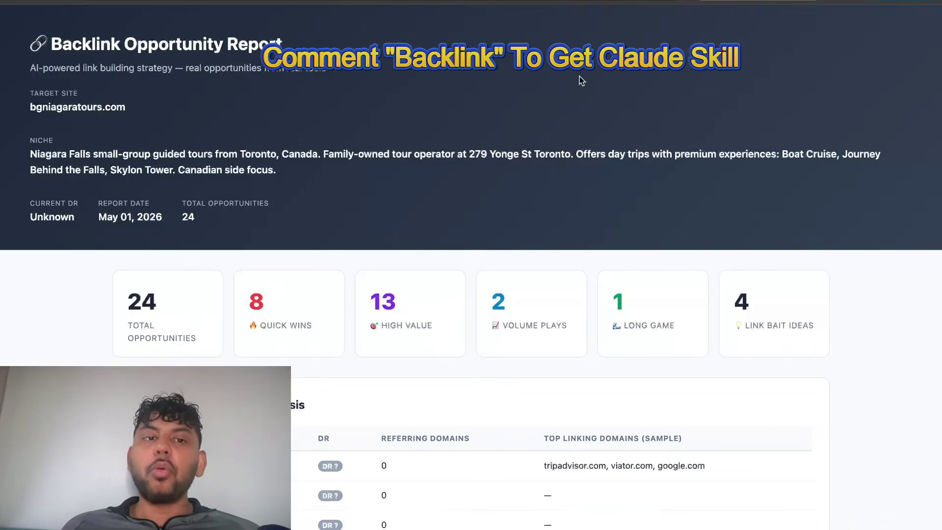
- Review the report's summary cards for total opportunities, quick wins, high value and volume plays
scroll(564, 123, "down", 1)
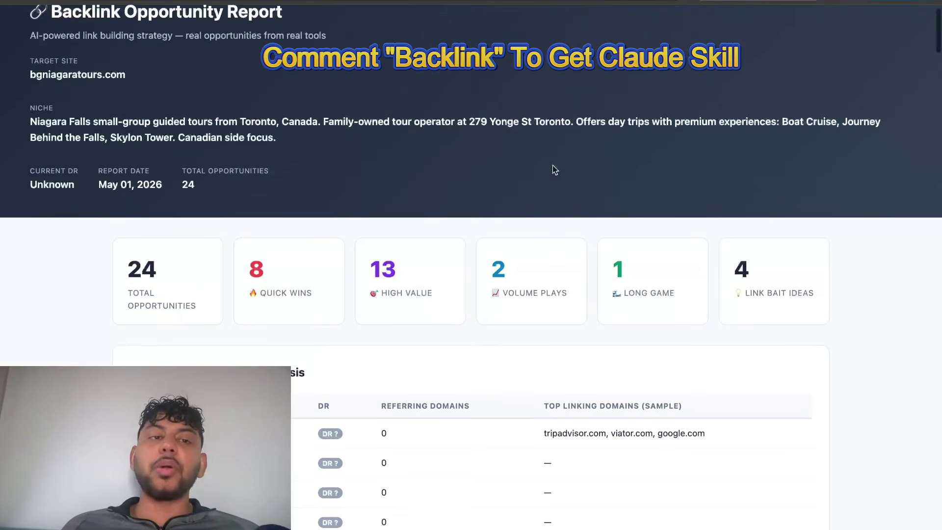
scroll(553, 169, "down", 3)
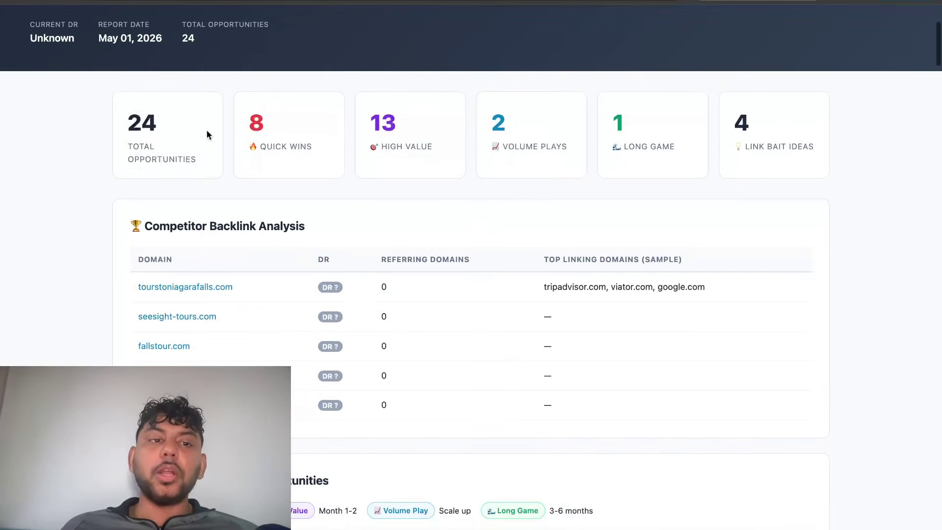
left_click_drag(132, 114, 211, 161)
left_click(211, 160)
left_click_drag(249, 110, 331, 153)
left_click_drag(371, 109, 434, 160)
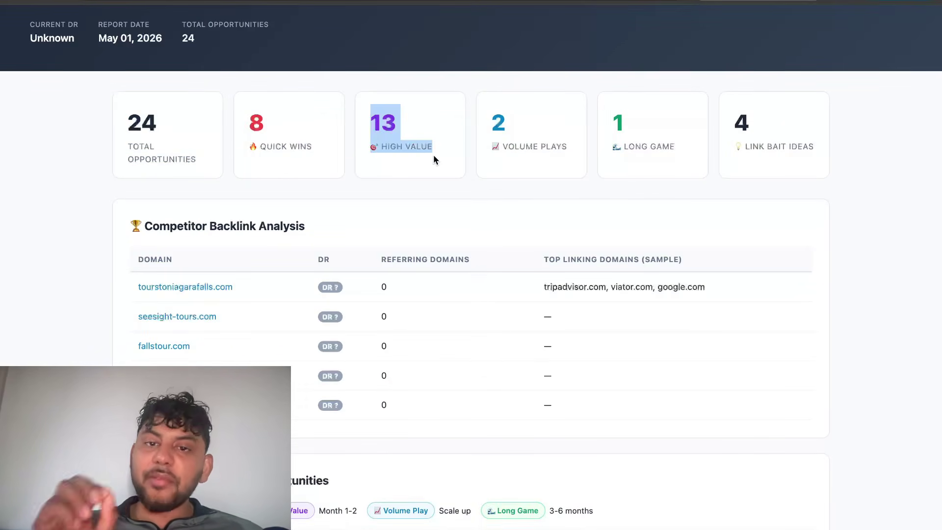
left_click_drag(493, 112, 535, 148)
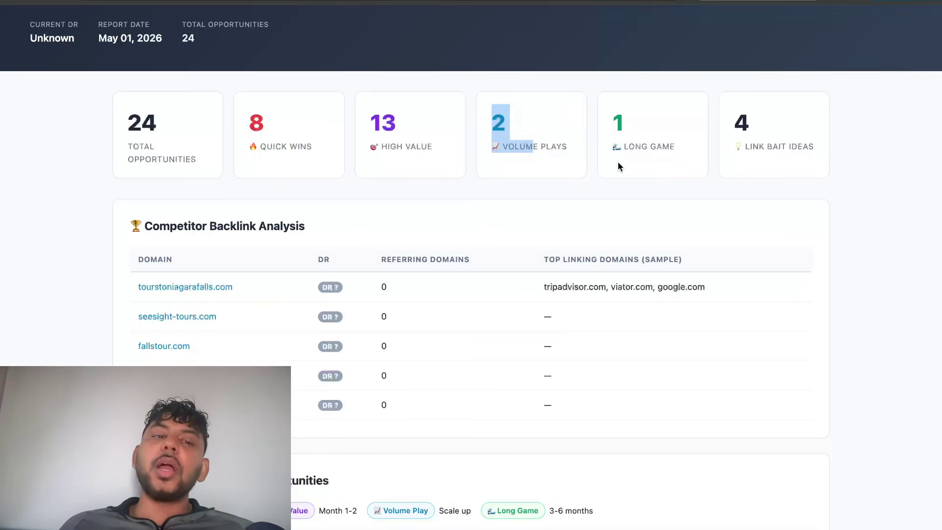
- Examine the Competitor Backlink Analysis table with its competitor domains, DR and top linking domains
scroll(618, 163, "down", 1)
scroll(564, 177, "down", 4)
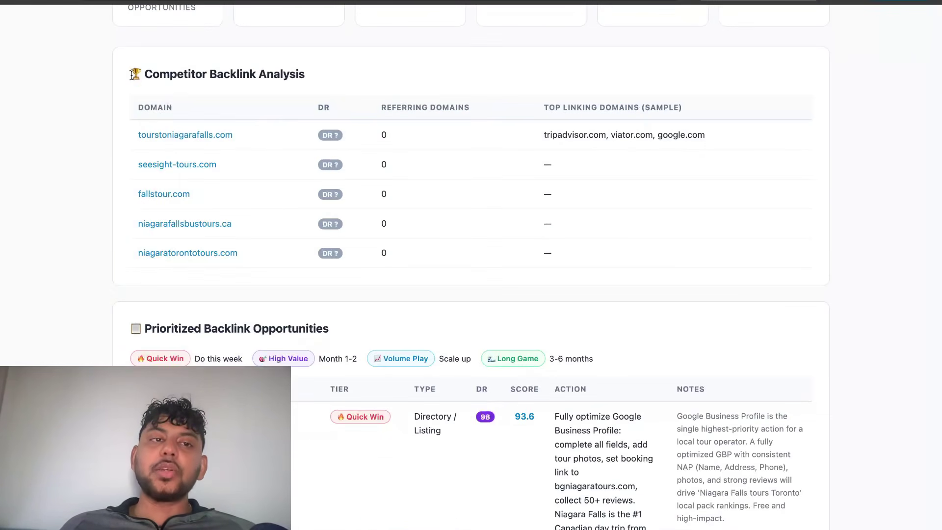
left_click_drag(131, 75, 361, 111)
left_click(362, 80)
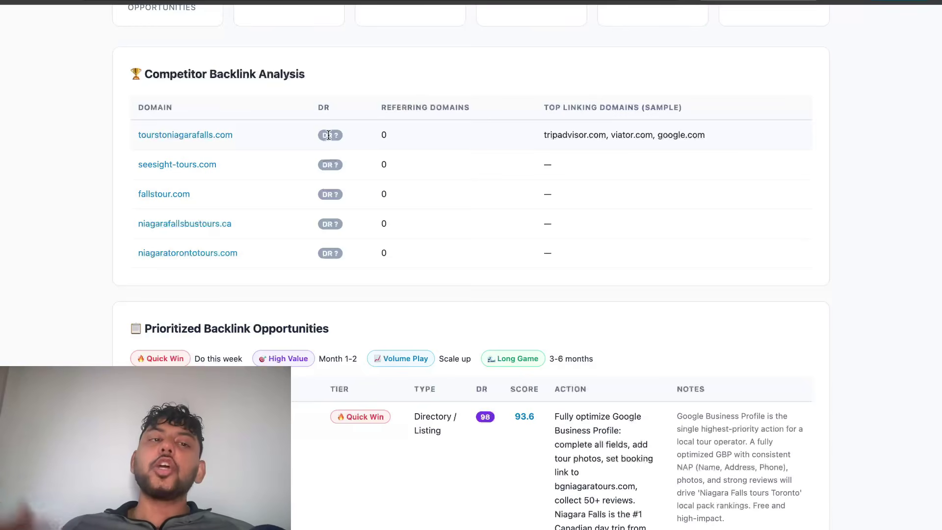
left_click_drag(133, 75, 347, 164)
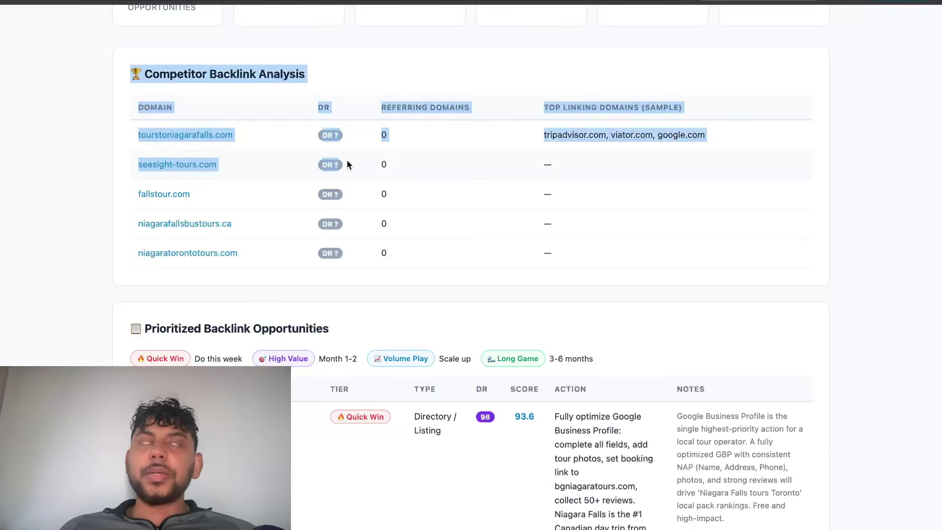
scroll(346, 162, "down", 2)
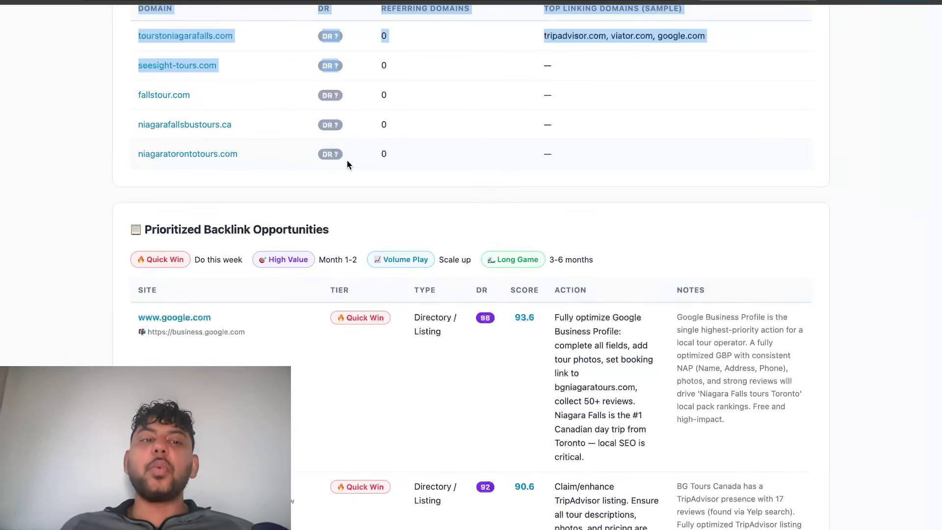
scroll(346, 160, "down", 3)
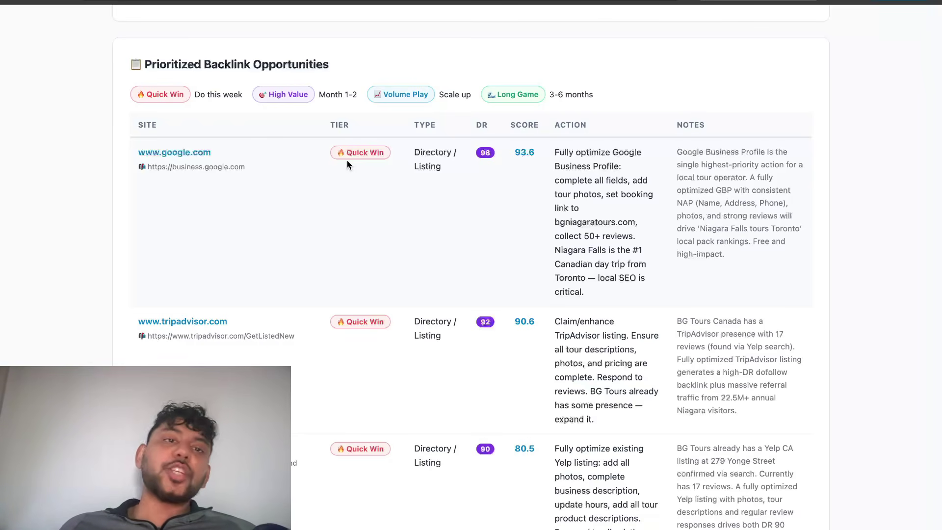
scroll(346, 162, "down", 1)
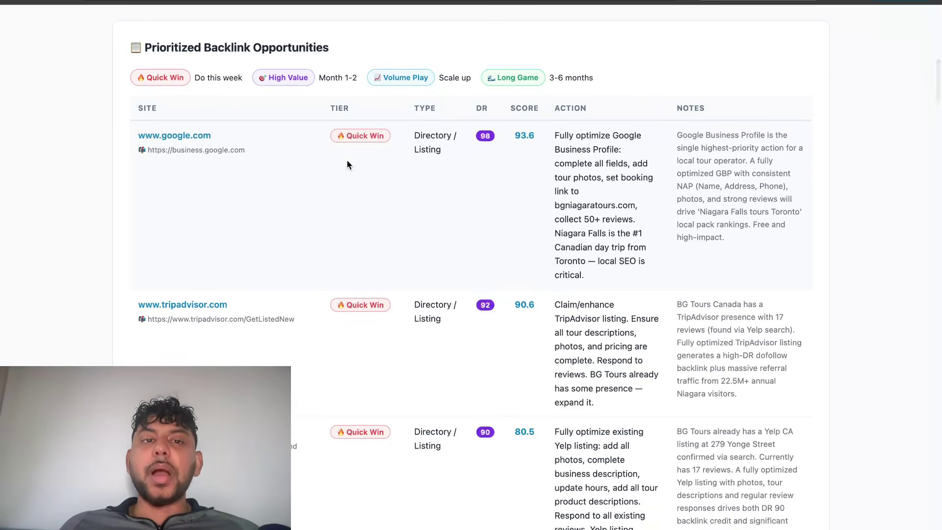
left_click_drag(135, 50, 282, 73)
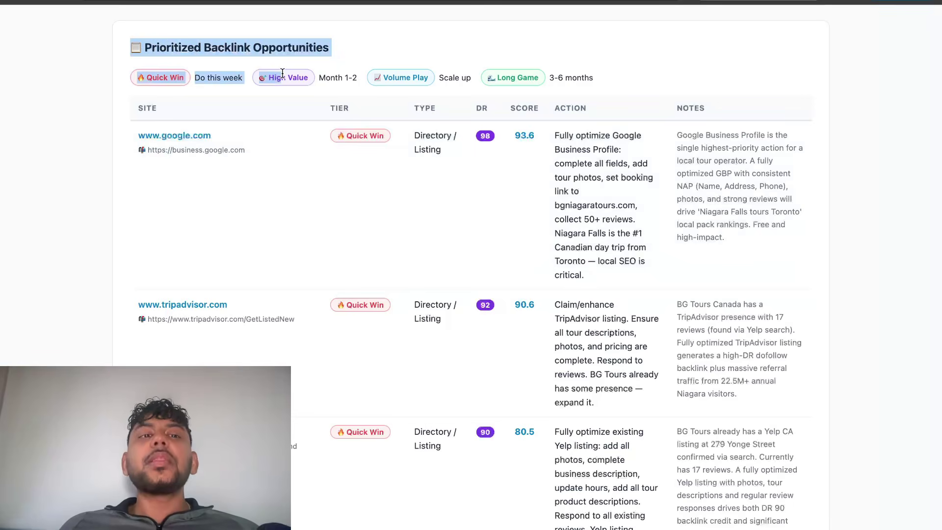
left_click(280, 150)
scroll(281, 150, "down", 2)
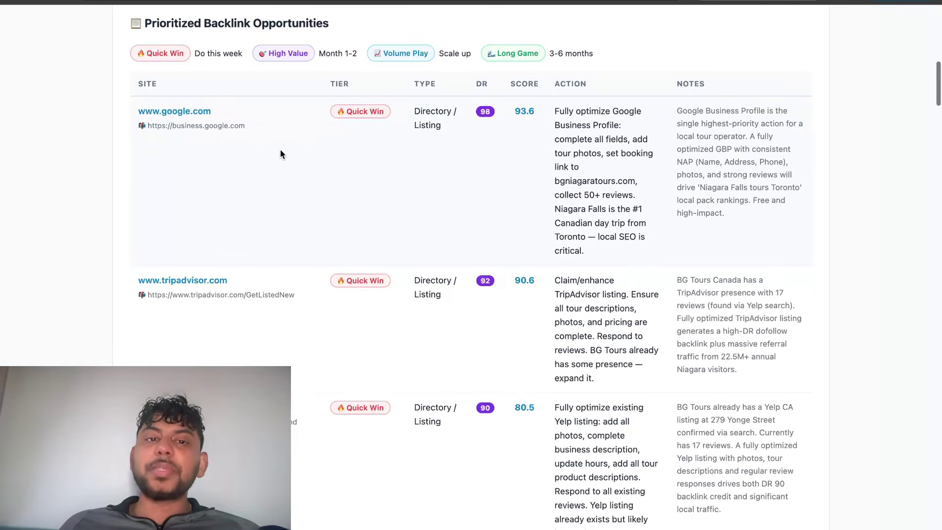
scroll(390, 176, "down", 1)
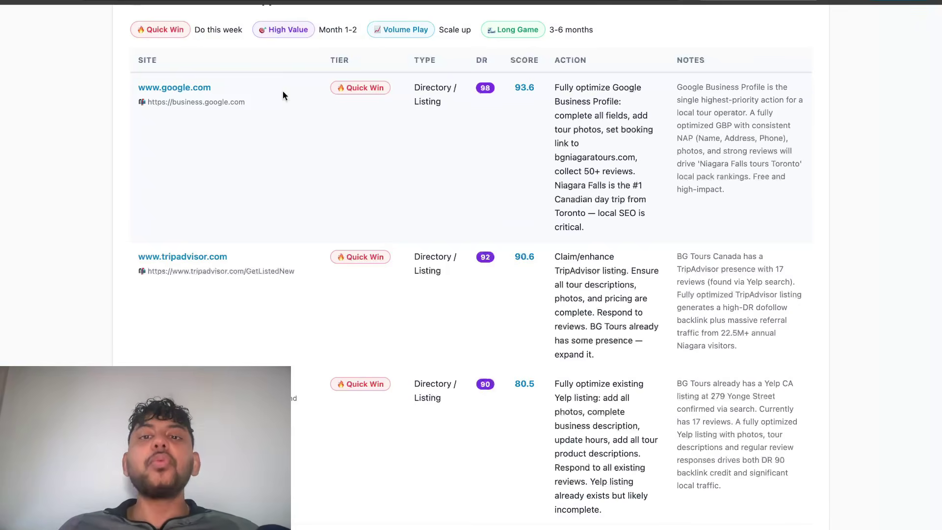
scroll(432, 142, "down", 1)
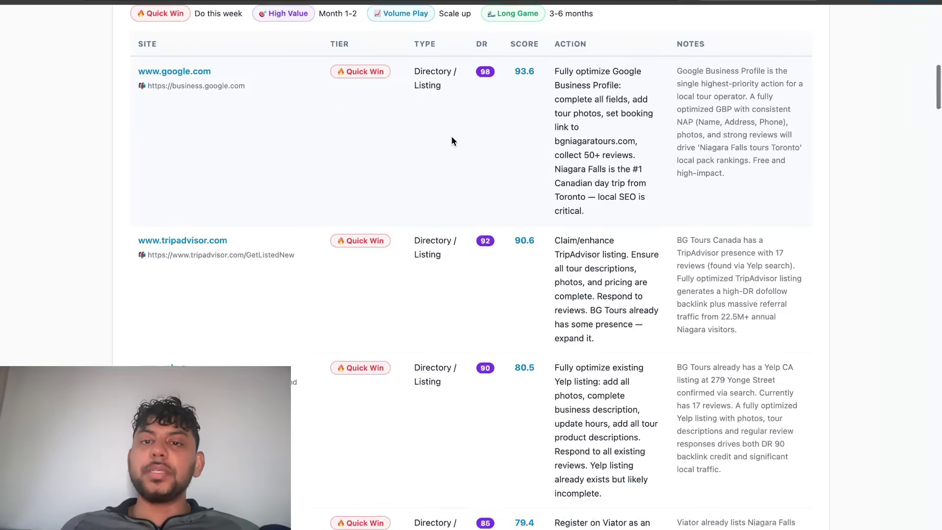
left_click_drag(555, 80, 621, 108)
left_click(632, 144)
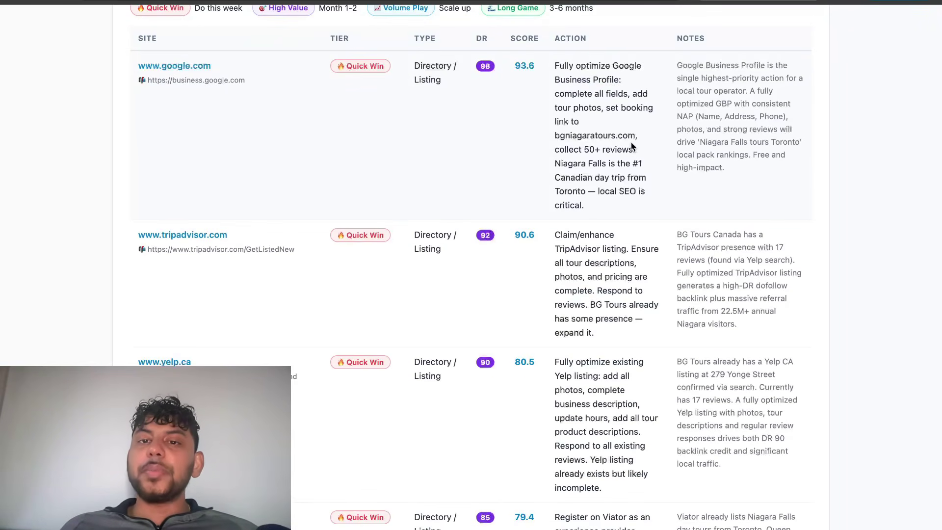
scroll(631, 146, "down", 1)
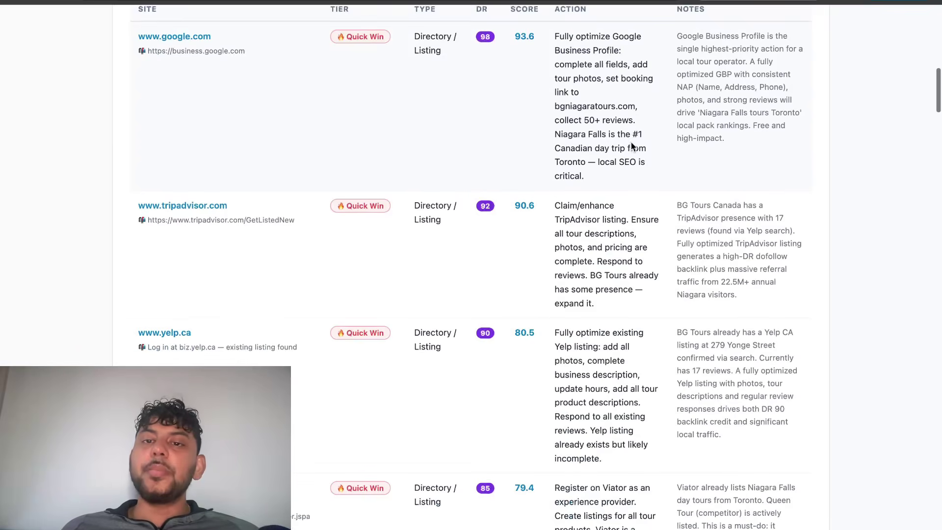
- Look through the remaining quick-win opportunities, from the TripAdvisor and Yelp listings down to forum4travel.com and triptradition.com
scroll(631, 143, "down", 5)
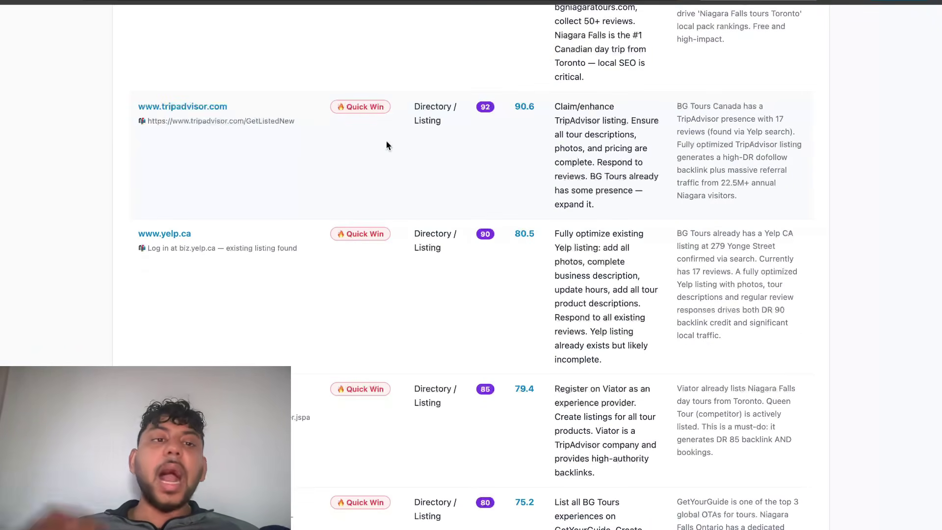
scroll(386, 145, "down", 2)
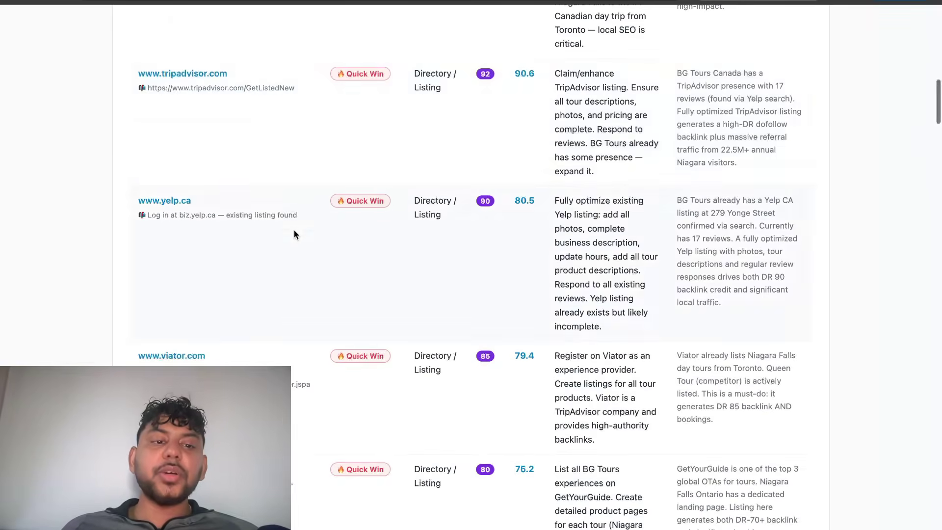
scroll(294, 234, "down", 10)
scroll(281, 264, "down", 9)
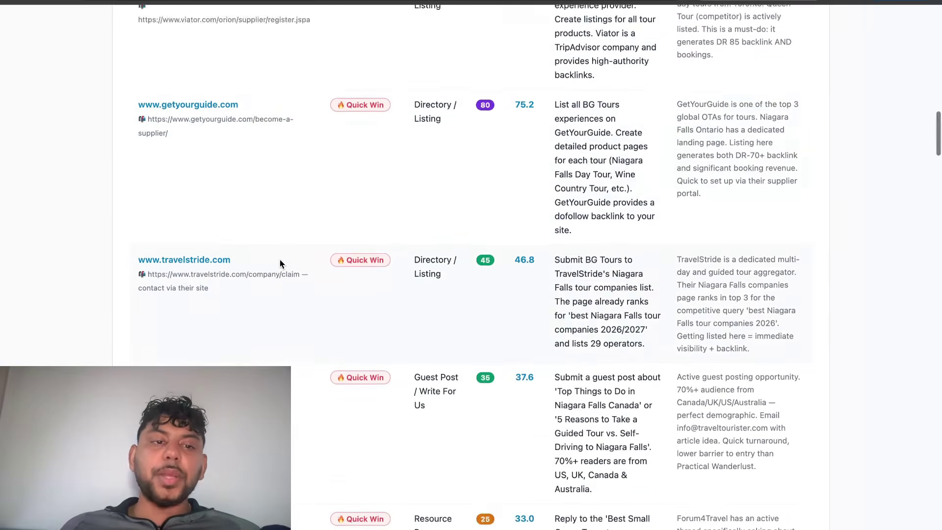
scroll(281, 264, "down", 2)
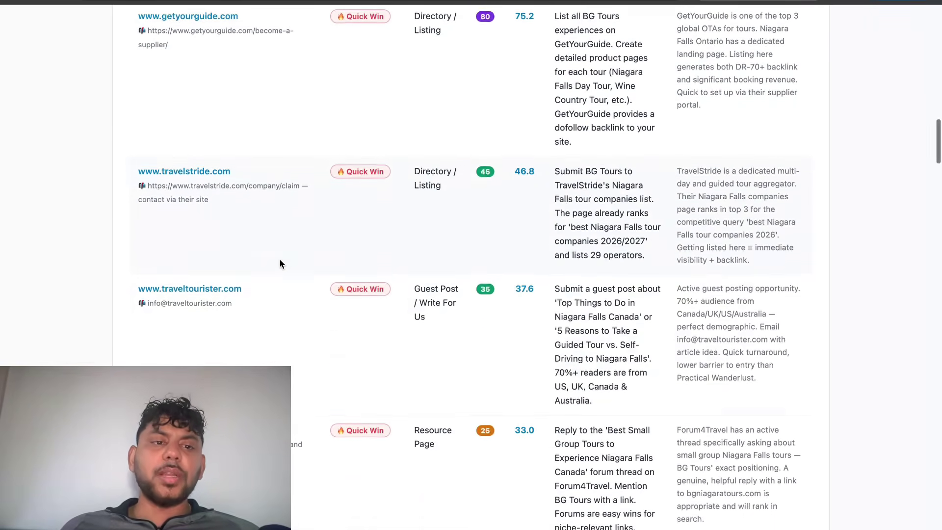
scroll(246, 324, "down", 1)
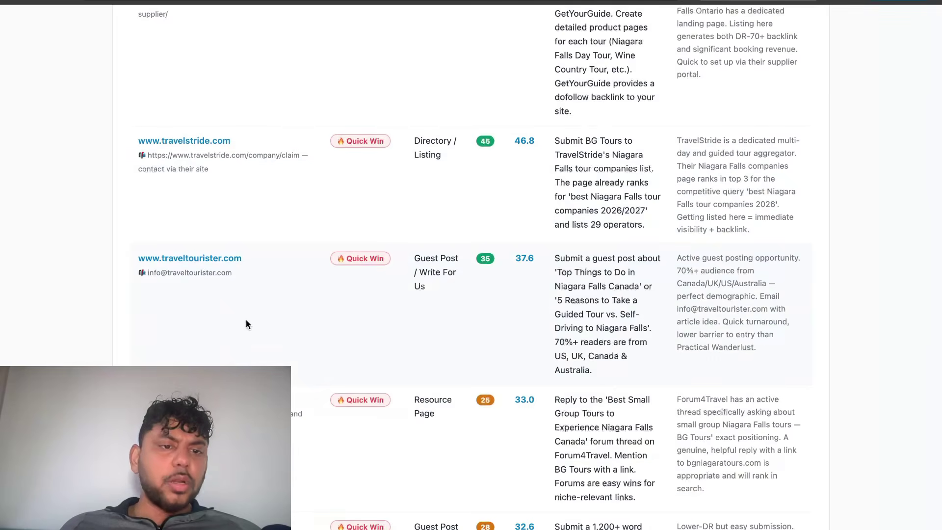
scroll(245, 324, "down", 4)
scroll(471, 265, "down", 2)
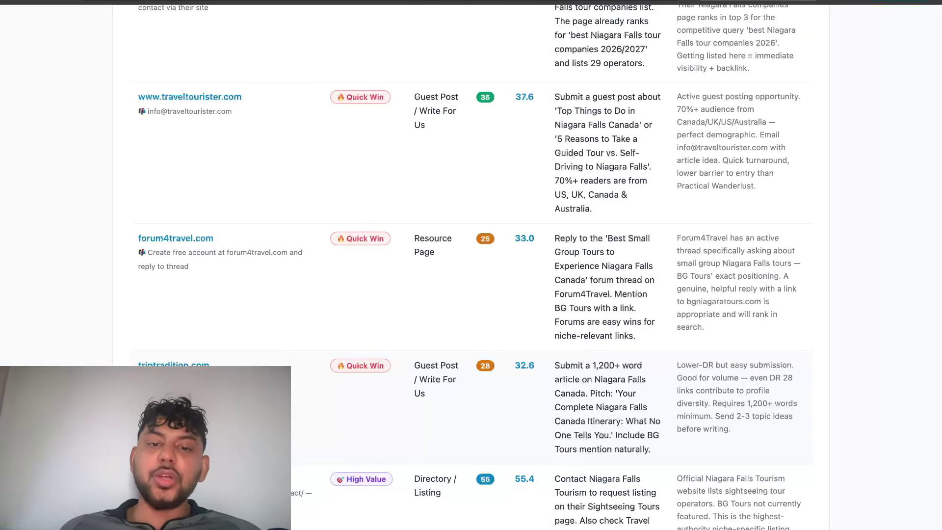
scroll(471, 265, "down", 5)
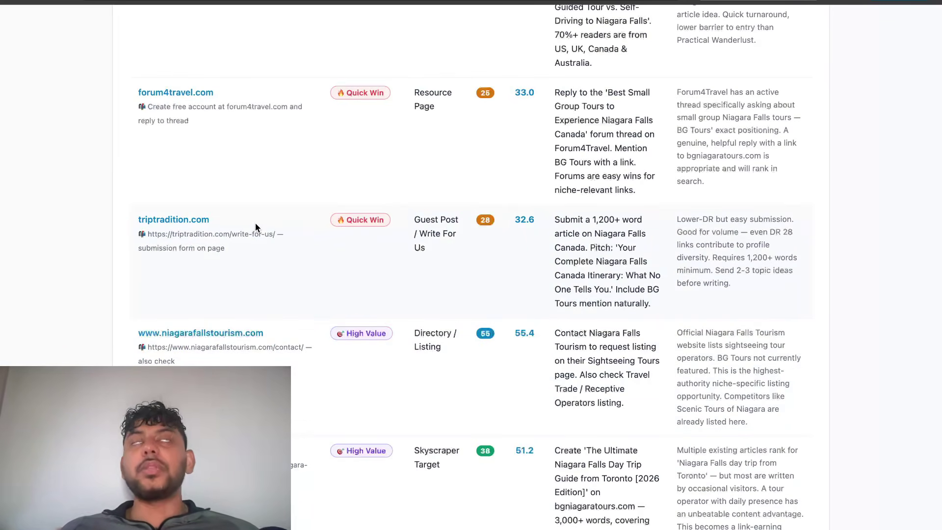
- Examine the triptradition.com guest post entry, checking its type, notes, site and suggested article pitch
triple_click(428, 231)
left_click(487, 268)
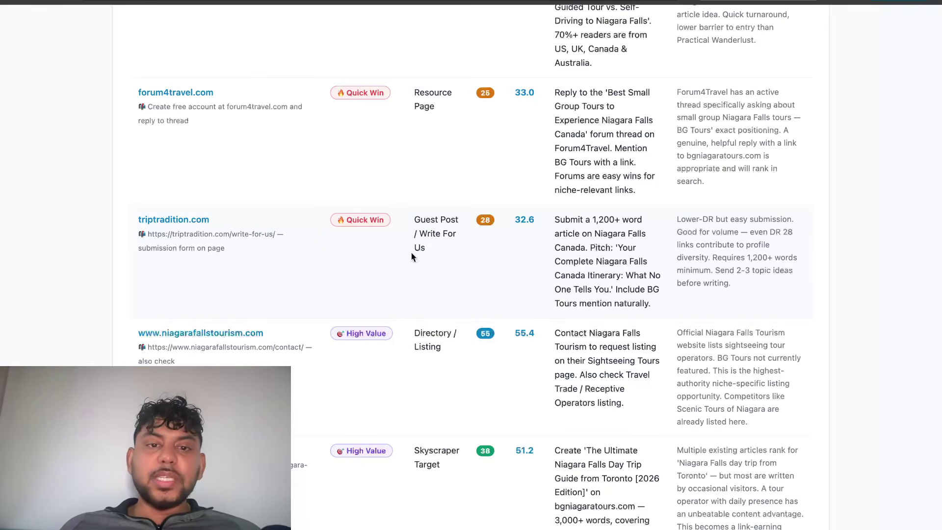
triple_click(715, 239)
left_click(587, 241)
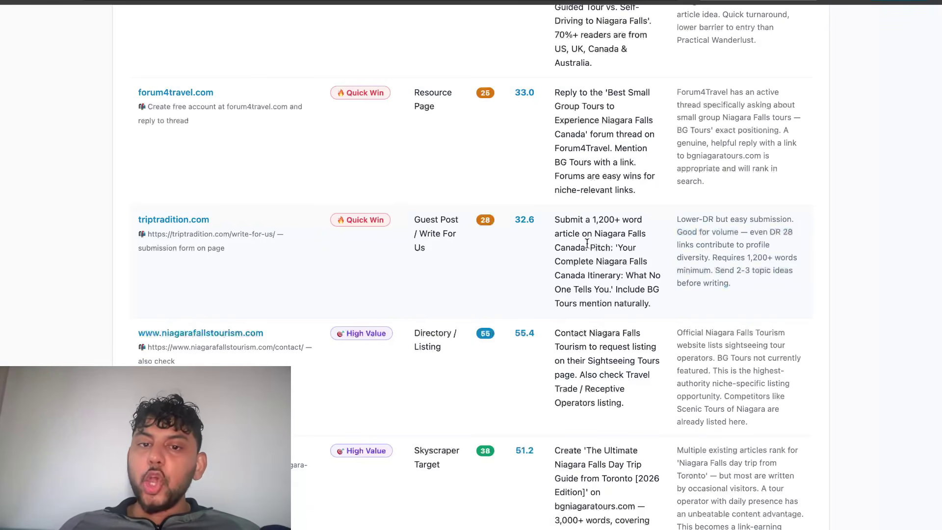
right_click(172, 218)
left_click(208, 221)
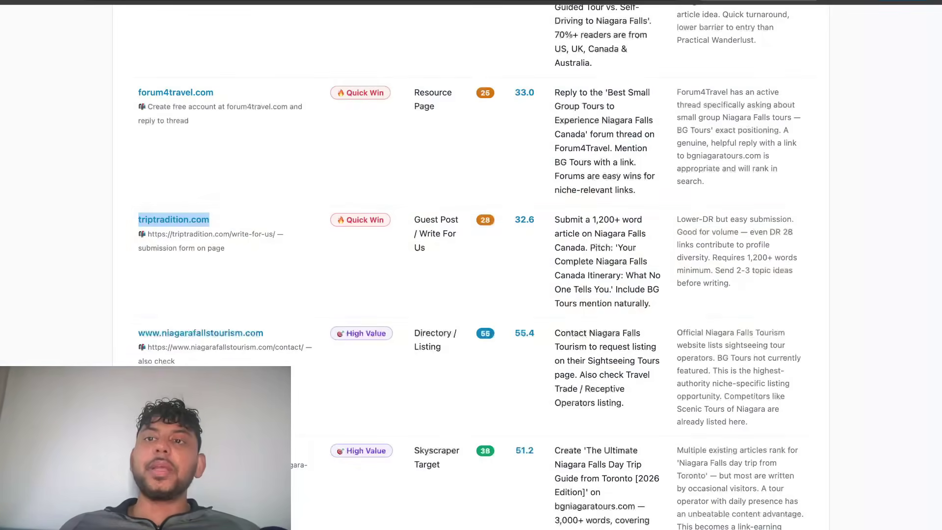
scroll(352, 237, "down", 1)
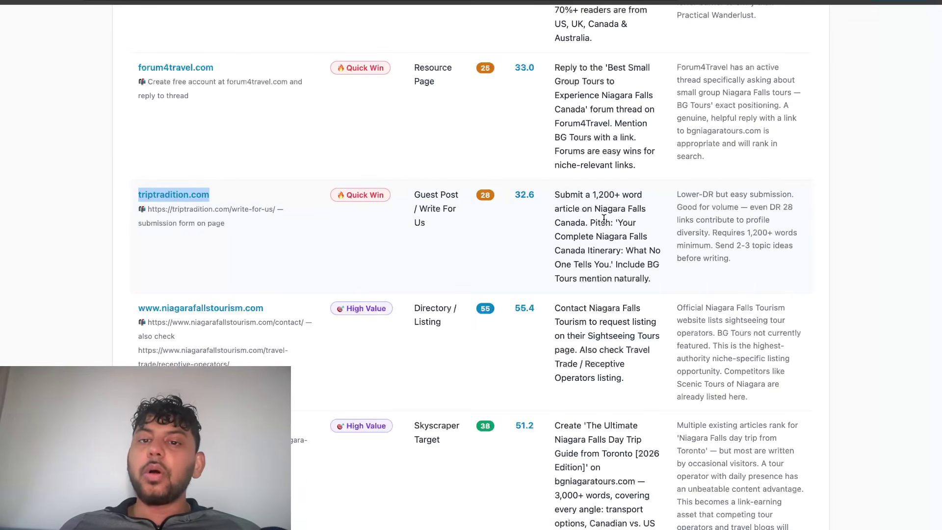
left_click_drag(594, 211, 632, 239)
left_click(638, 264)
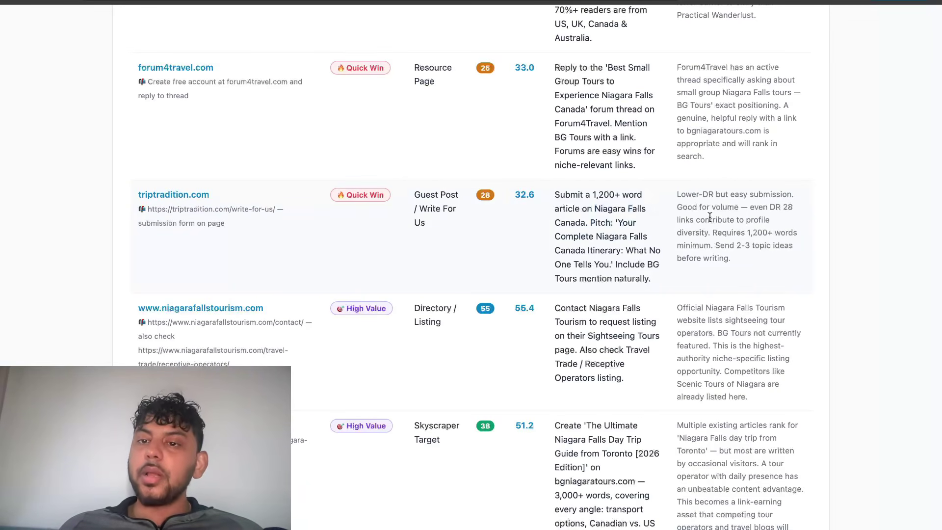
- Look at triptradition.com's Write for Us guest post page, closing it to return to the backlink report
left_click(811, 1)
scroll(589, 196, "down", 1)
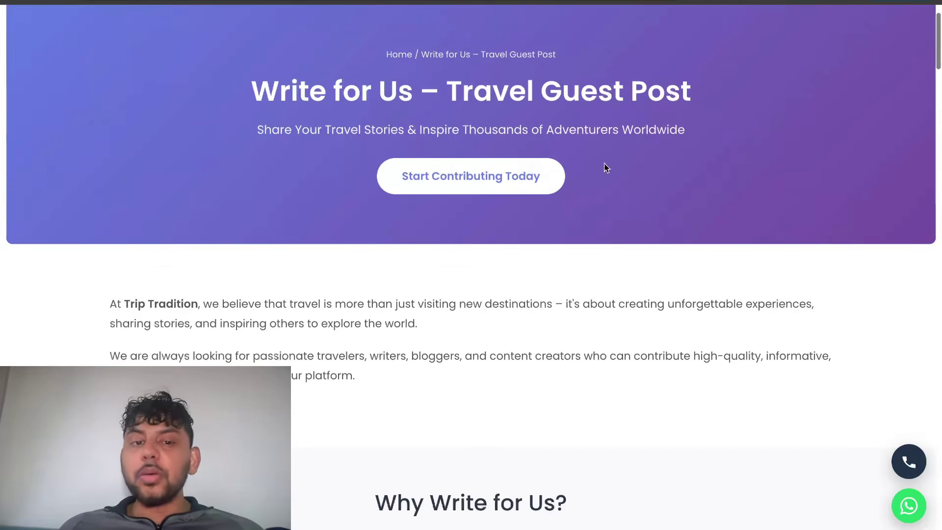
key("ctrl+w")
scroll(452, 236, "down", 1)
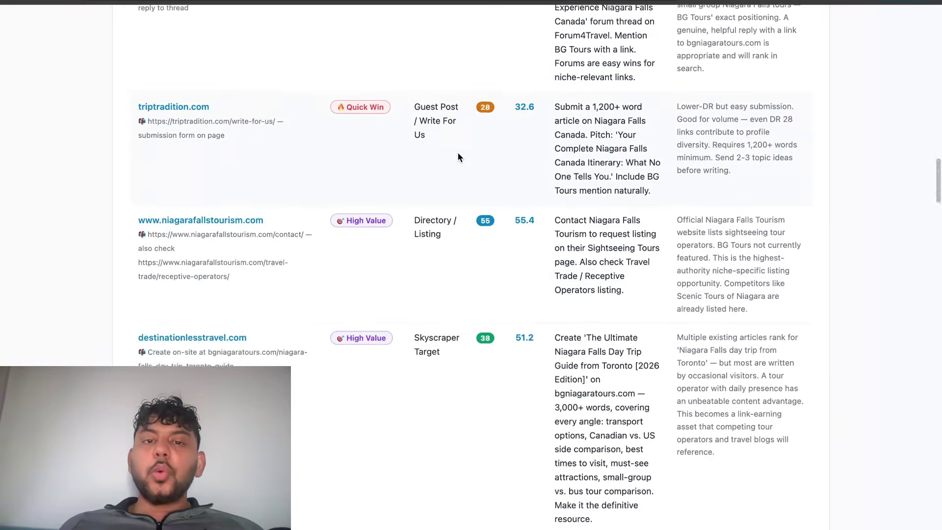
scroll(458, 153, "up", 8)
scroll(458, 153, "down", 7)
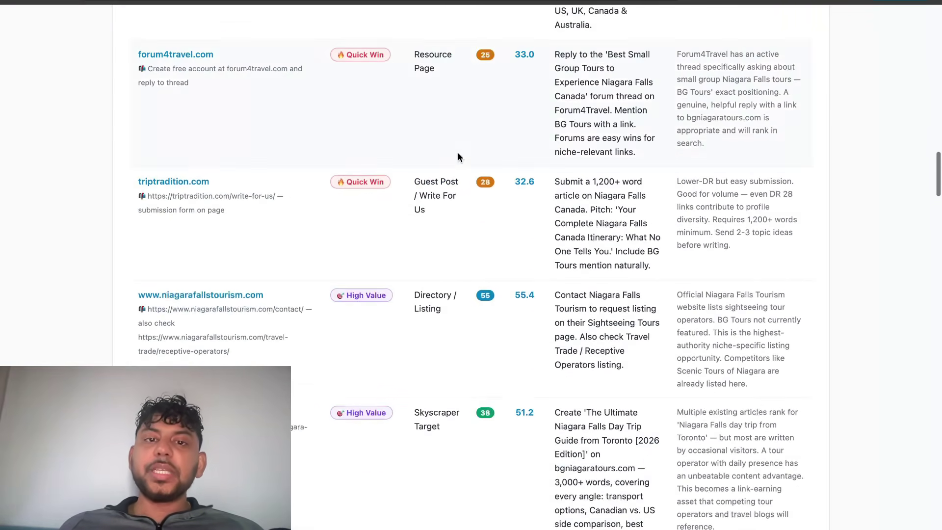
scroll(440, 111, "down", 6)
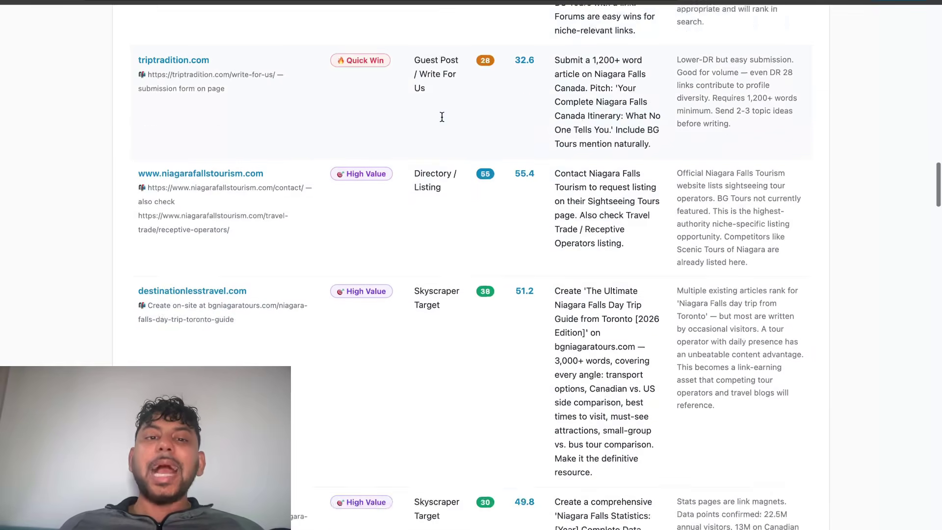
scroll(441, 118, "down", 7)
scroll(441, 117, "up", 3)
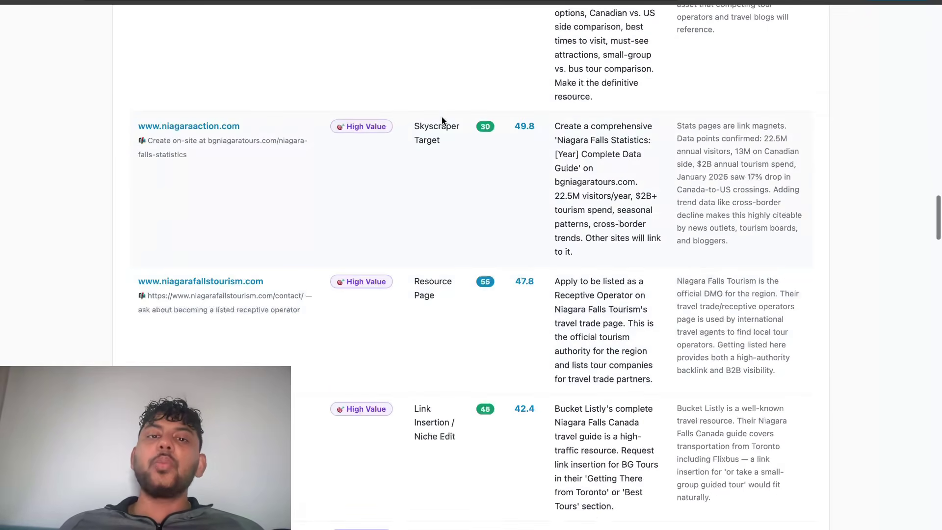
left_click_drag(413, 127, 460, 149)
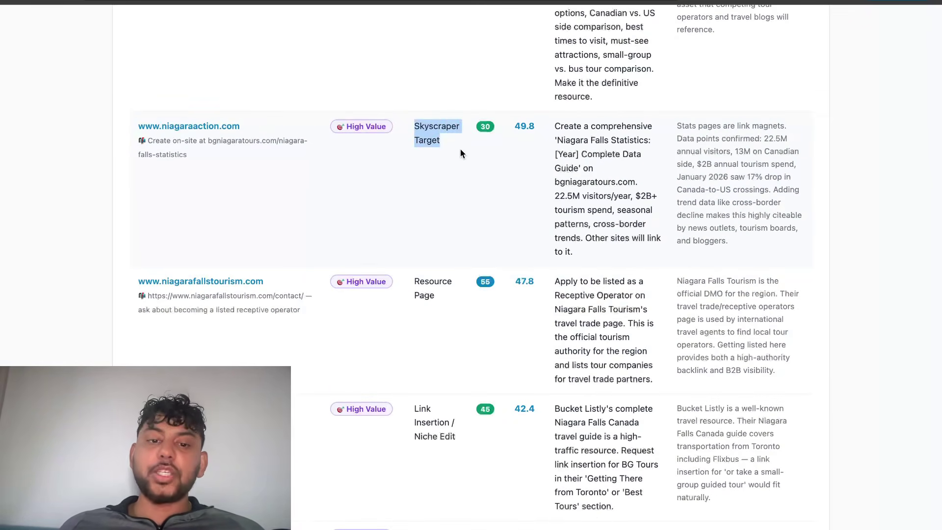
scroll(460, 148, "down", 5)
scroll(433, 155, "down", 8)
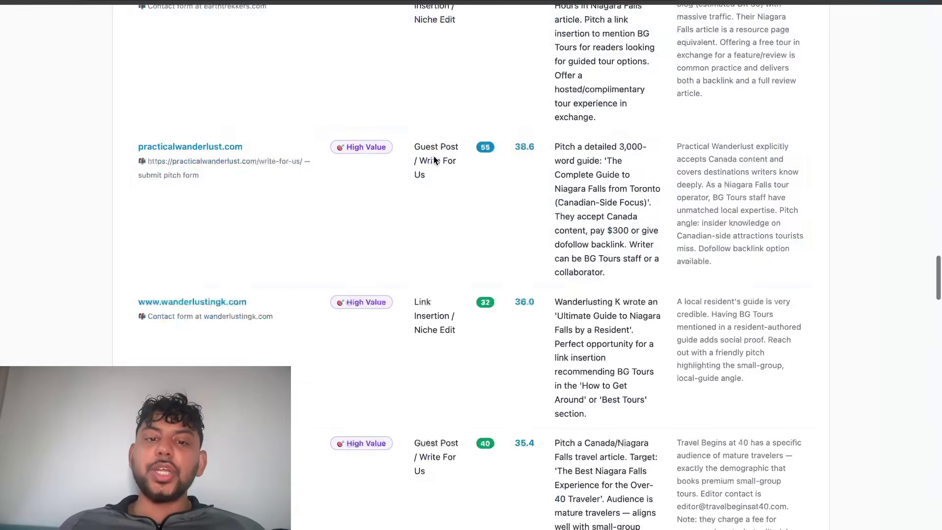
scroll(433, 155, "down", 10)
scroll(434, 155, "up", 20)
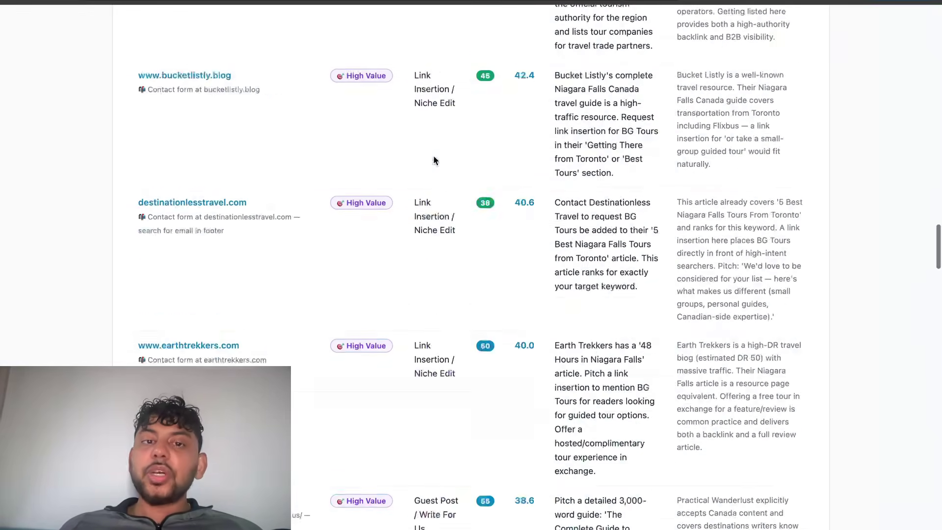
scroll(434, 157, "up", 20)
scroll(433, 156, "down", 5)
scroll(433, 156, "up", 1)
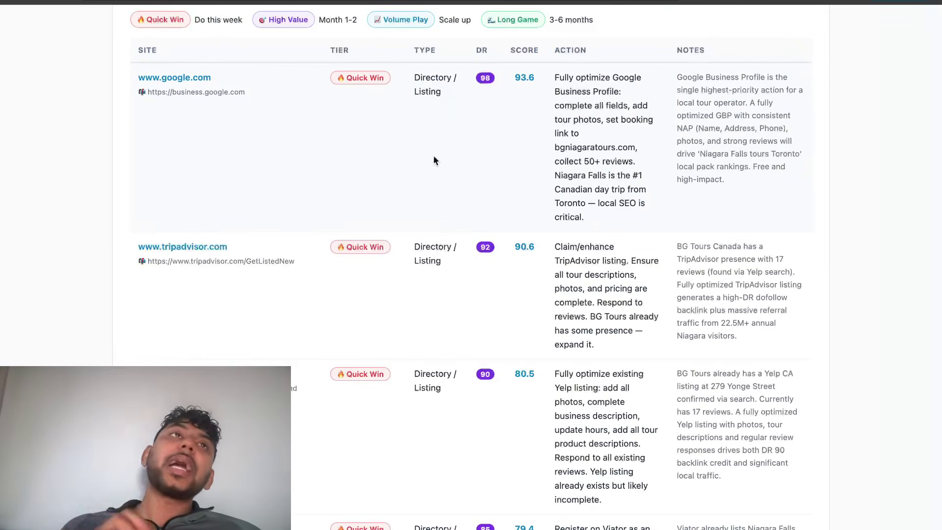
- Examine the 30 / 60 / 90 Day Roadmap and the Link Bait Content Strategy ideas after the opportunities list
scroll(434, 160, "down", 20)
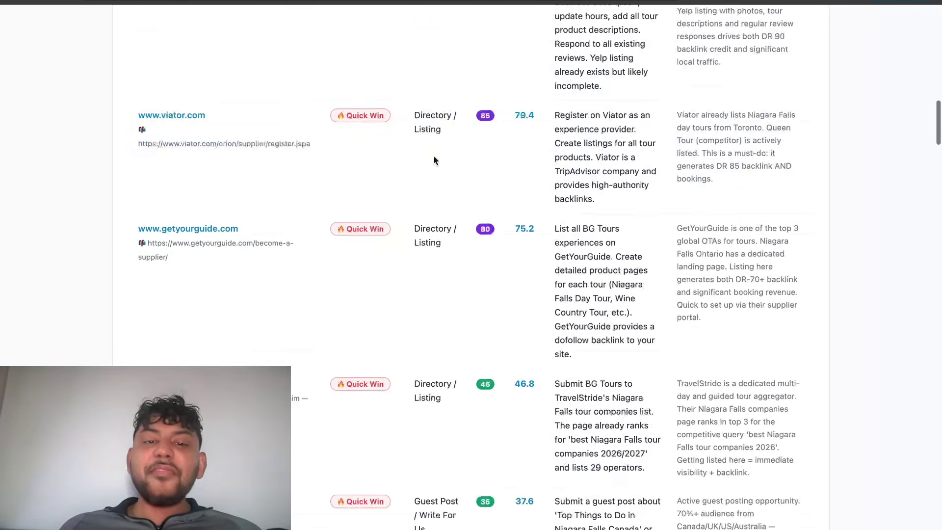
scroll(433, 160, "down", 20)
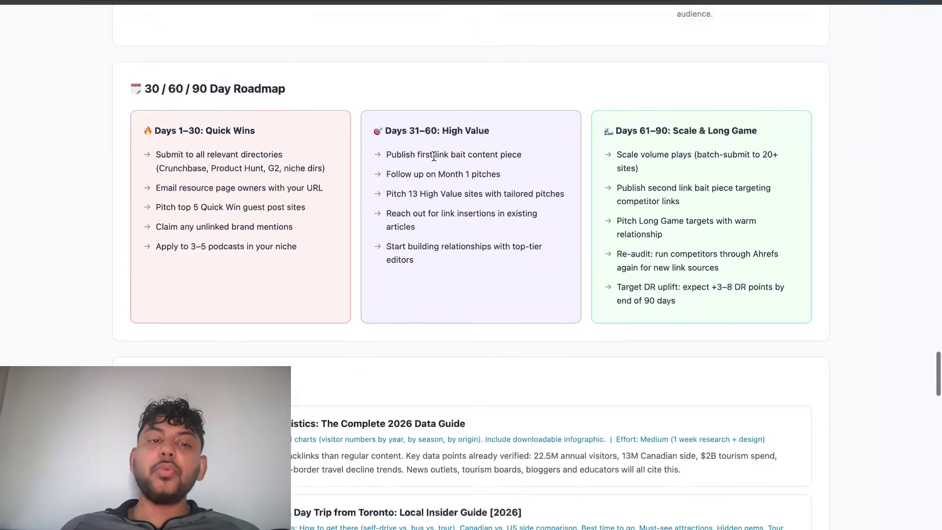
scroll(434, 156, "down", 1)
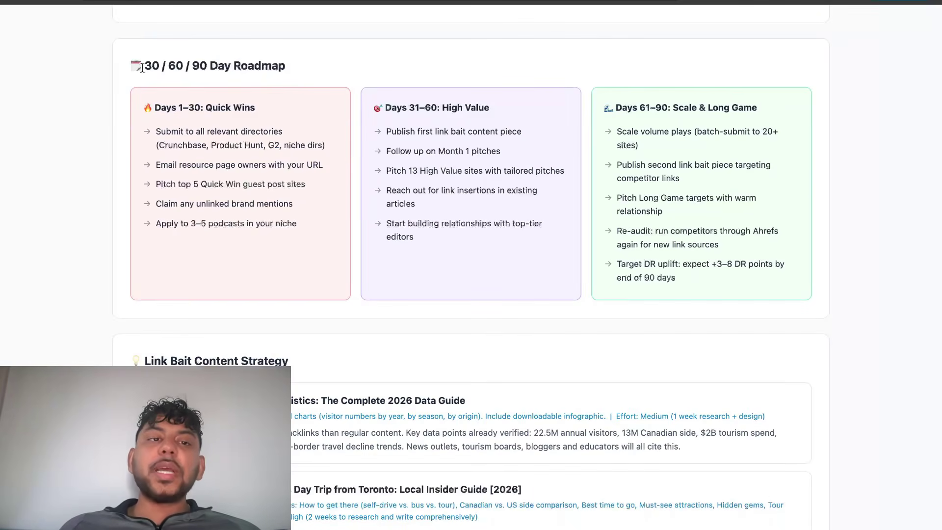
scroll(251, 93, "down", 5)
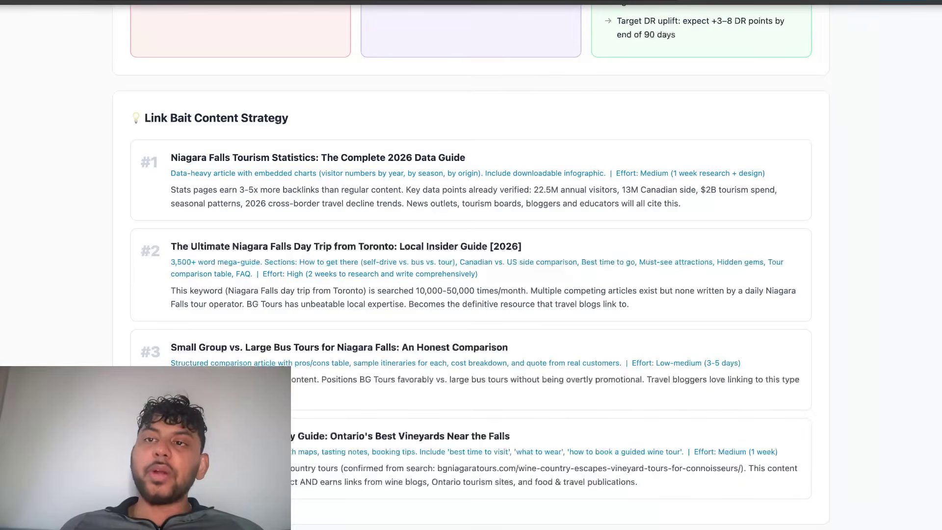
- Open WordRocket in a new browser tab and start a new article in its content generator, ready to enter the topic
key("ctrl+t")
type("app")
key("Return")
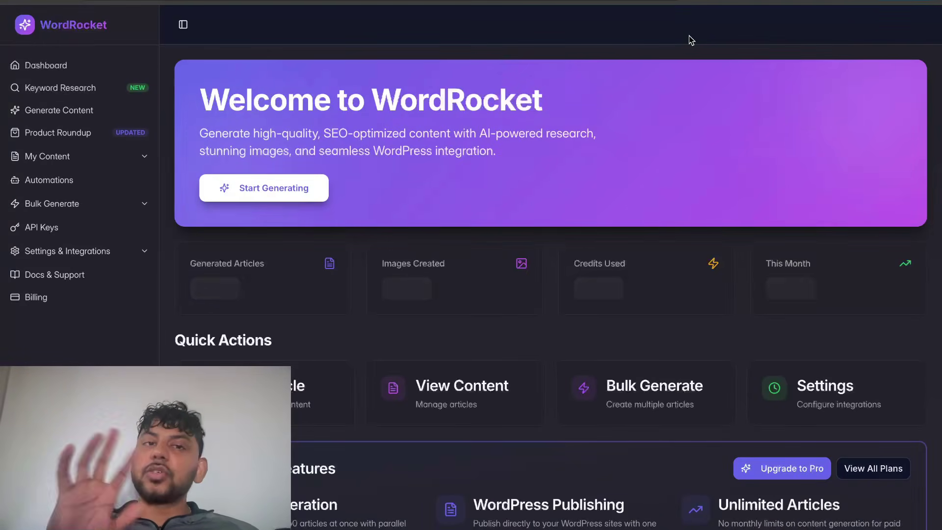
left_click(300, 191)
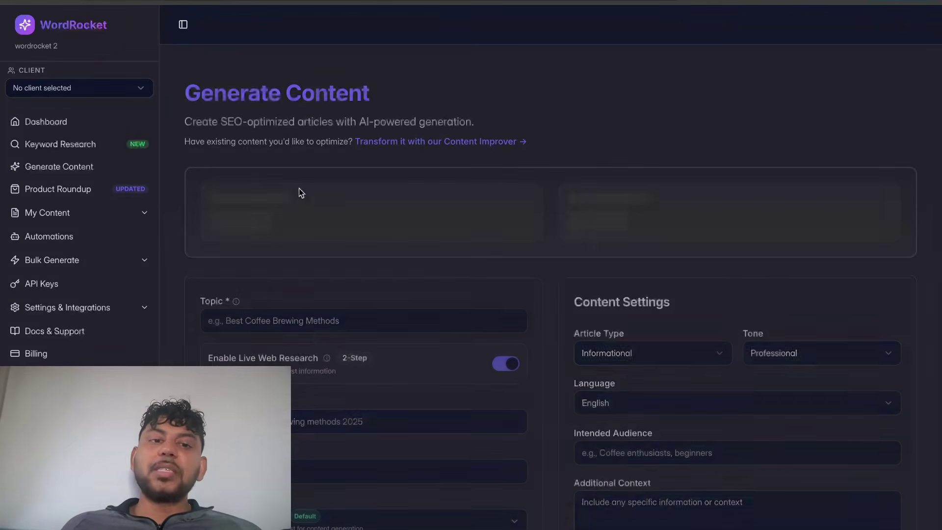
left_click(309, 322)
type("https://bgniagaratours.com/")
key("ctrl+a")
key("BackSpace")
- Copy the Niagara Falls Canada pitch text from the report's triptradition.com action into the WordRocket article's topic
key("ctrl+Tab")
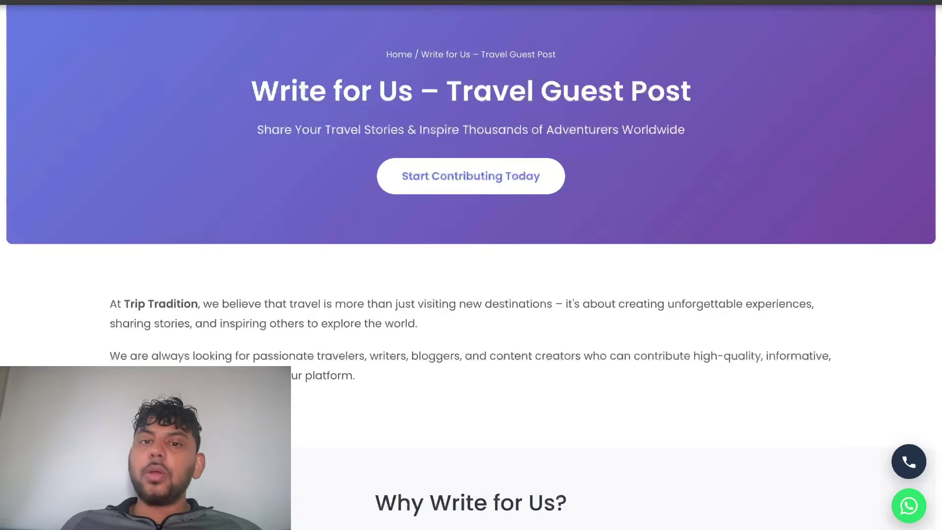
key("ctrl+Tab")
scroll(589, 185, "up", 15)
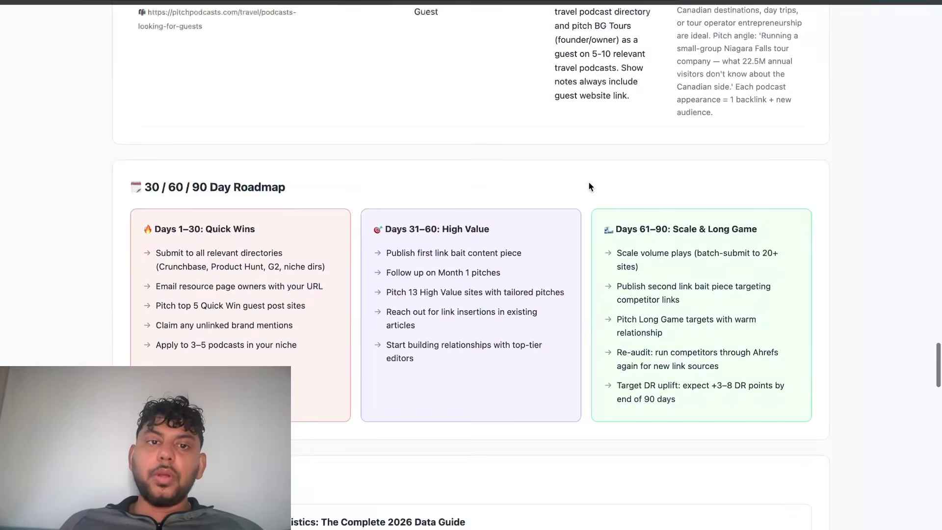
scroll(589, 185, "up", 15)
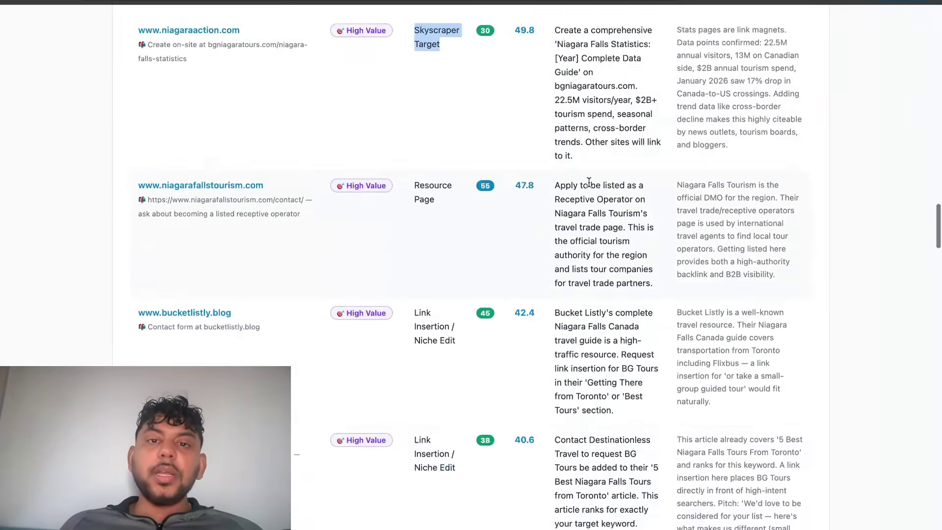
scroll(589, 186, "up", 8)
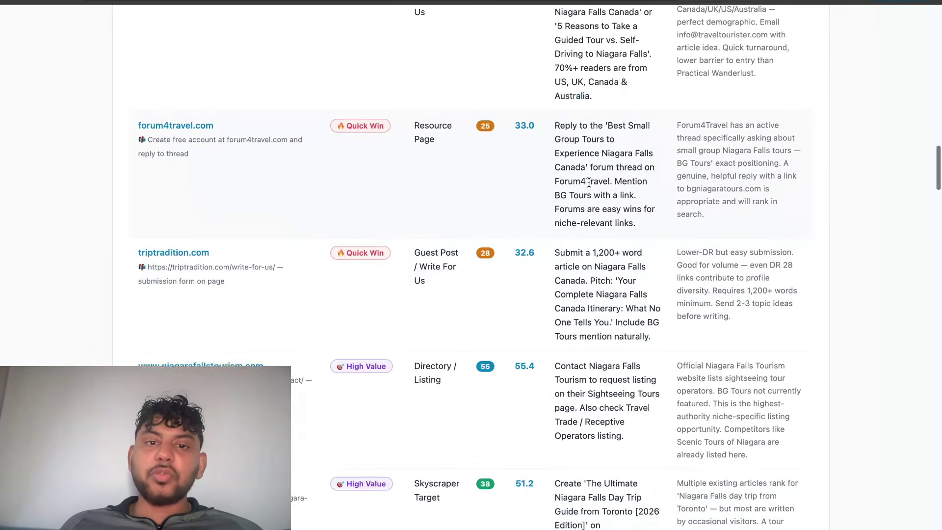
left_click_drag(595, 269, 612, 324)
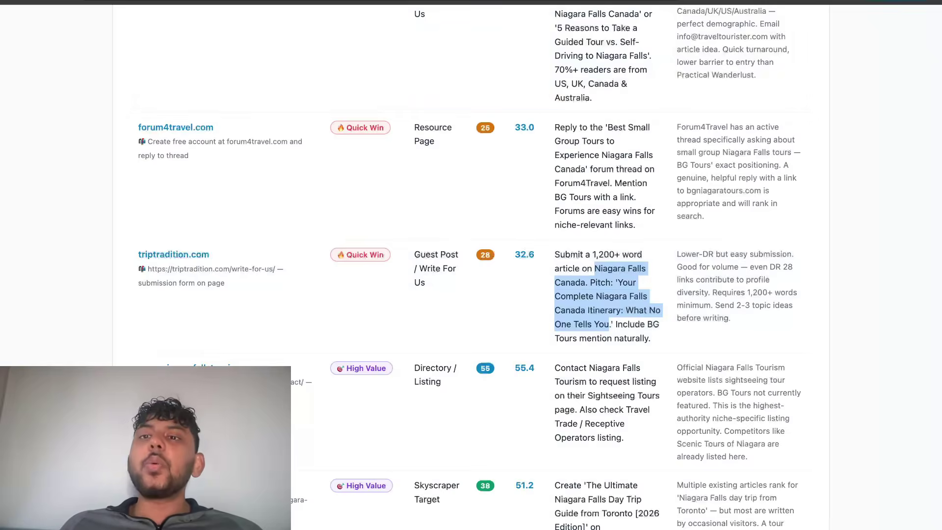
key("ctrl+c")
key("alt+Tab")
key("ctrl+v")
- Use the same copied Niagara Falls Canada pitch text as the article's web search term
scroll(319, 324, "down", 1)
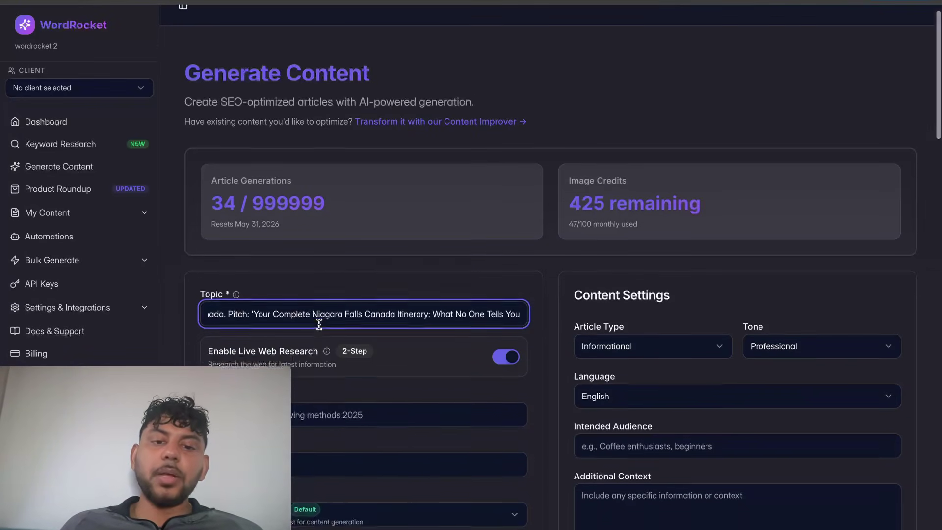
scroll(319, 324, "down", 2)
left_click(325, 304)
key("ctrl+v")
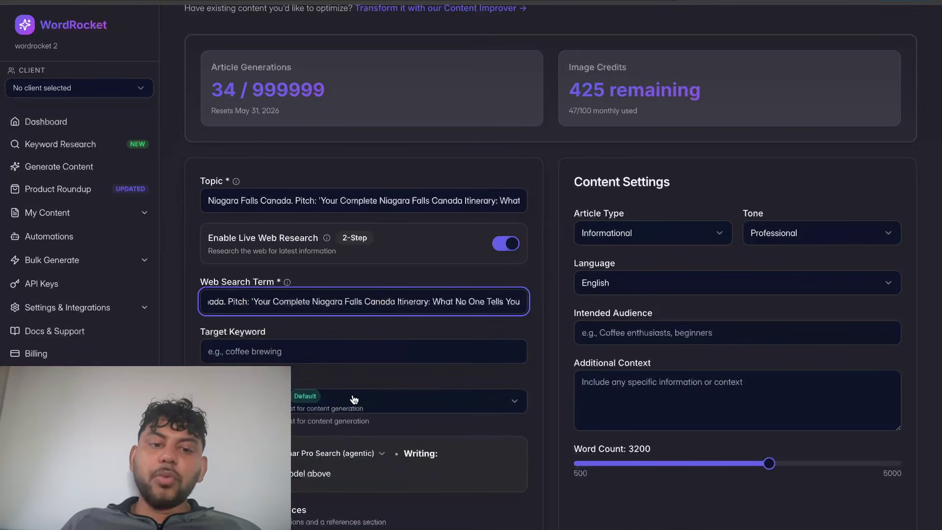
- Select BG Tours as the brand voice for the article
scroll(373, 383, "down", 10)
left_click(434, 193)
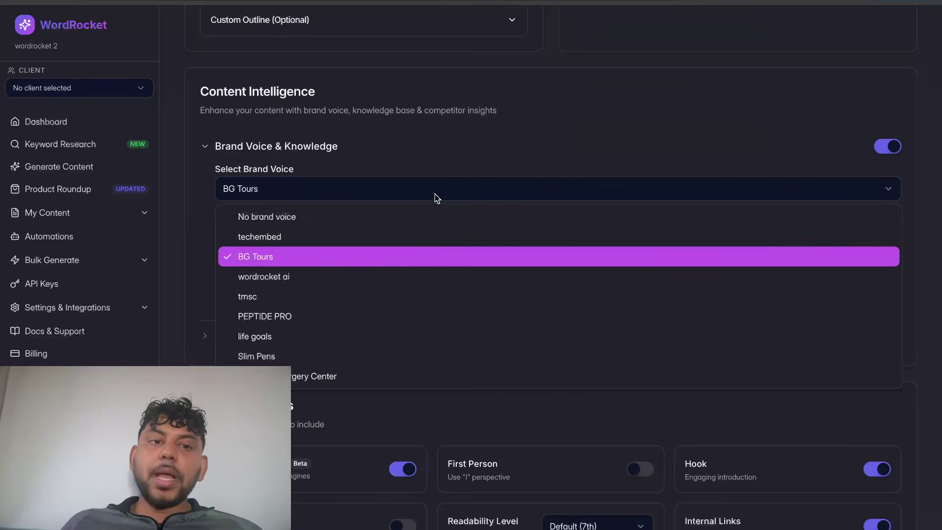
left_click(411, 261)
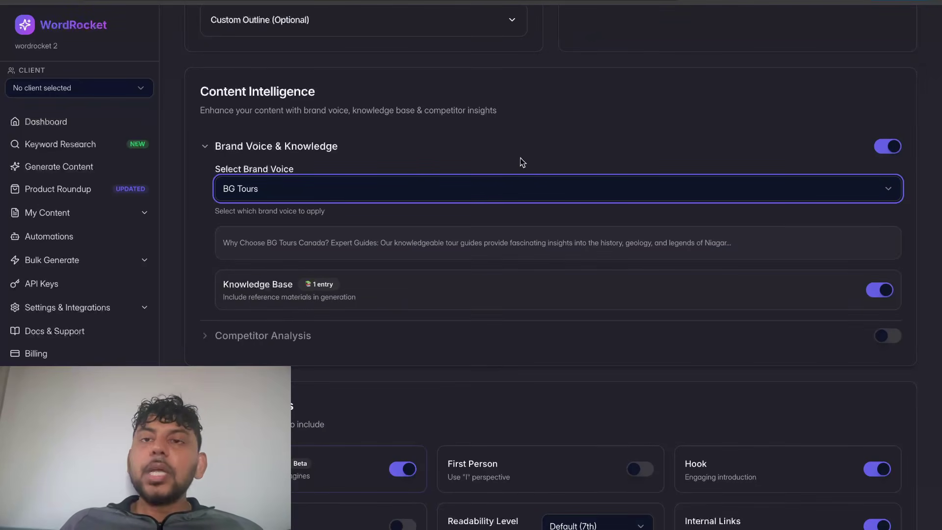
- Review the article elements, content settings and image settings, and start generating the SEO content
scroll(548, 142, "down", 6)
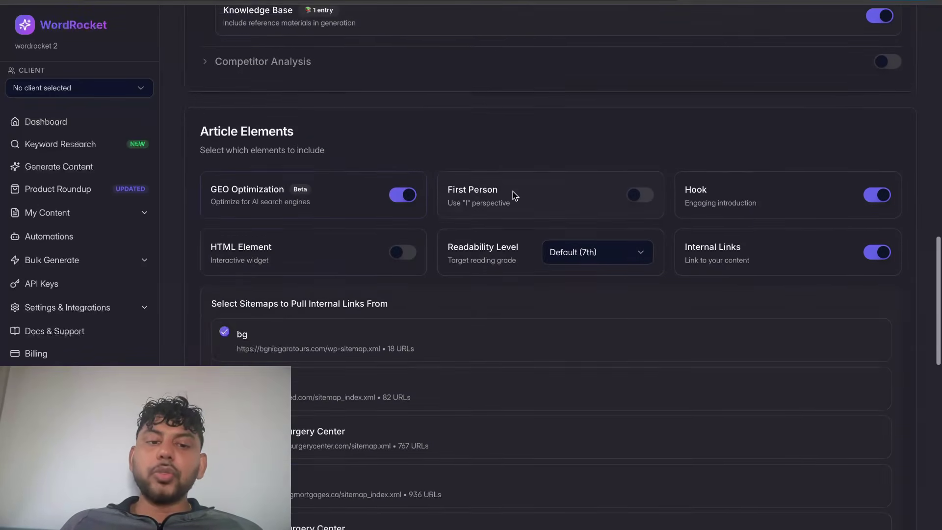
scroll(412, 217, "up", 11)
scroll(412, 217, "down", 6)
scroll(412, 218, "up", 7)
scroll(412, 217, "up", 2)
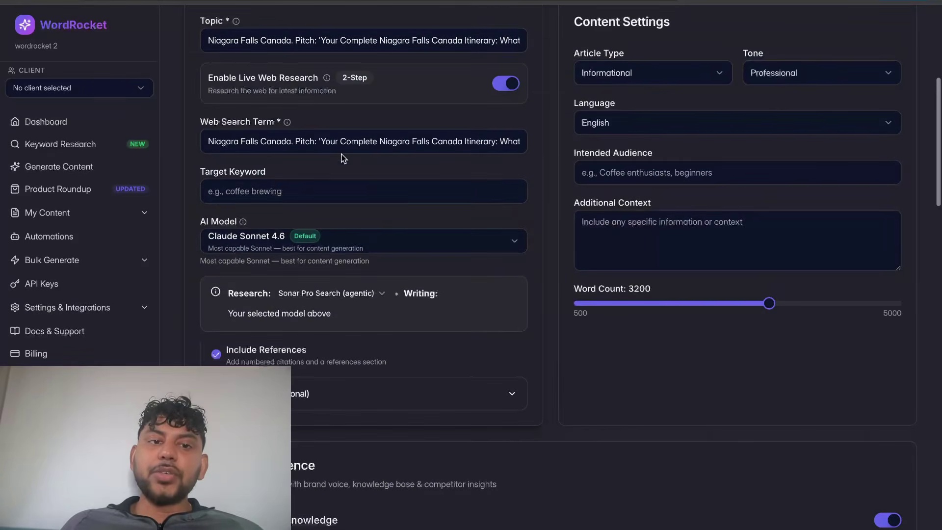
scroll(343, 155, "down", 15)
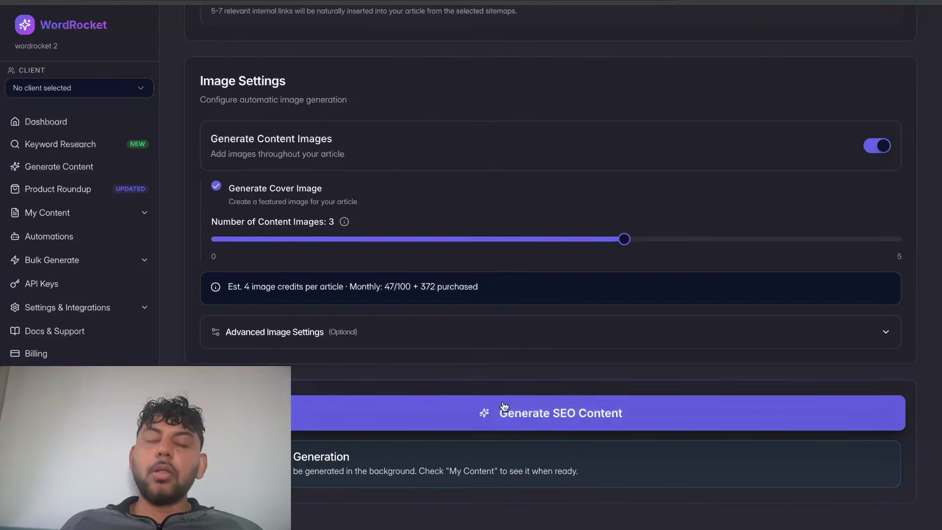
left_click(488, 412)
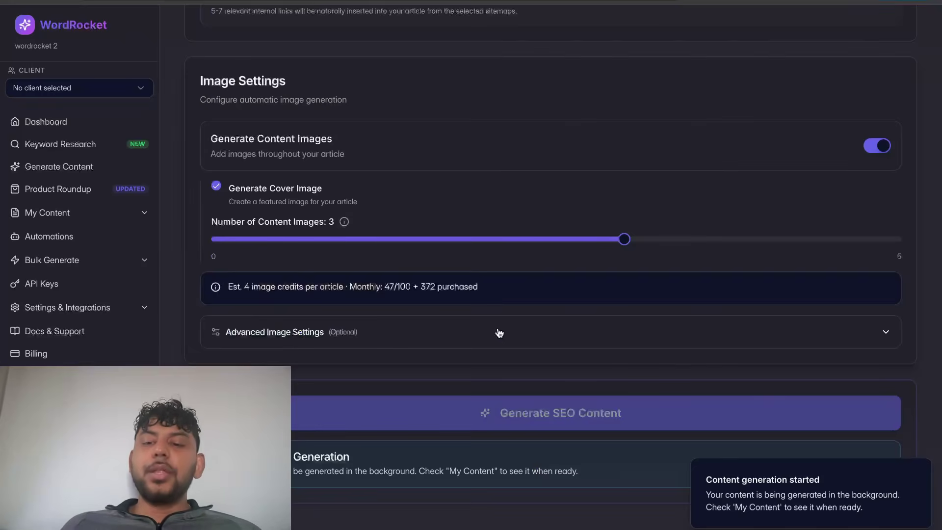
scroll(499, 333, "up", 20)
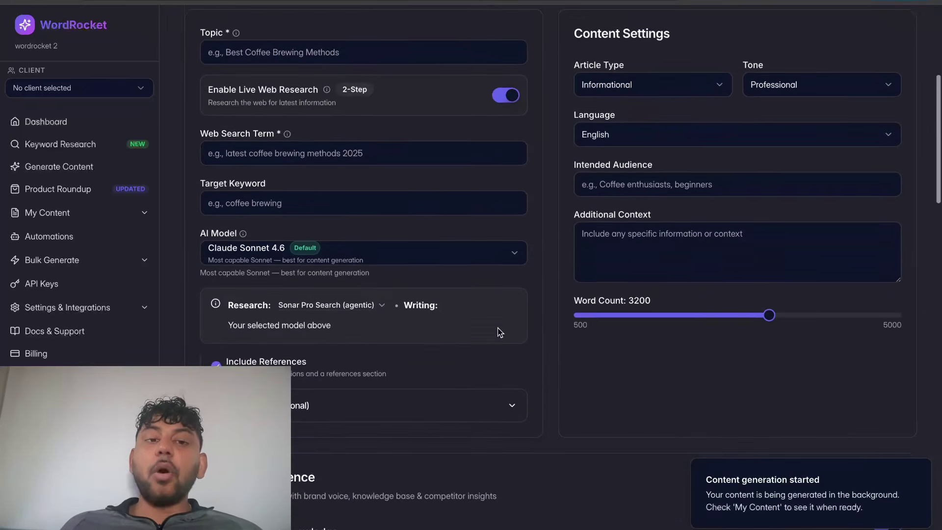
scroll(499, 333, "up", 5)
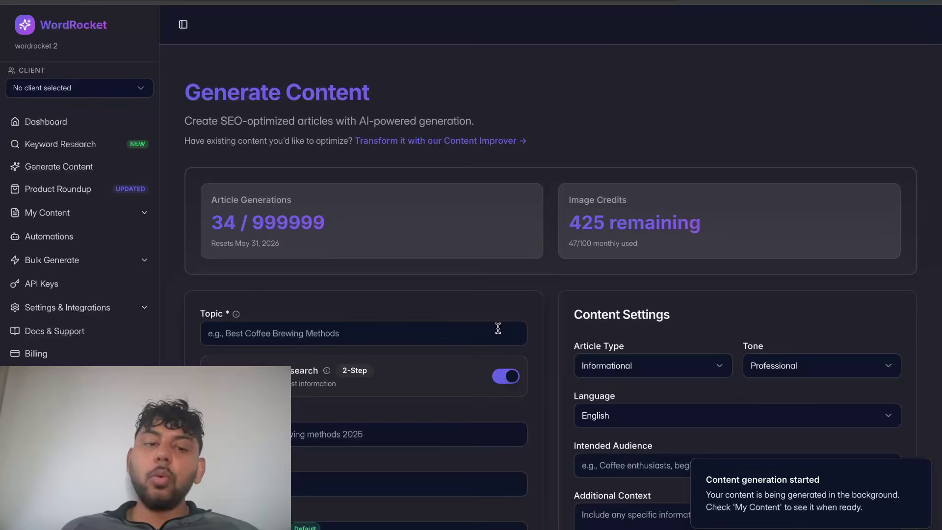
scroll(504, 242, "down", 5)
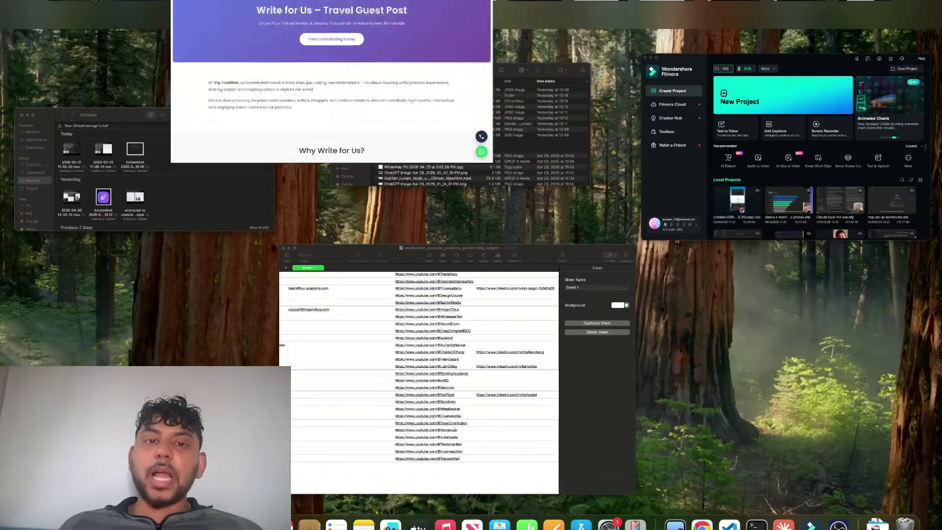
- Switch to the Claude app and open the Connectors page in its settings
left_click(183, 10)
scroll(324, 141, "down", 3)
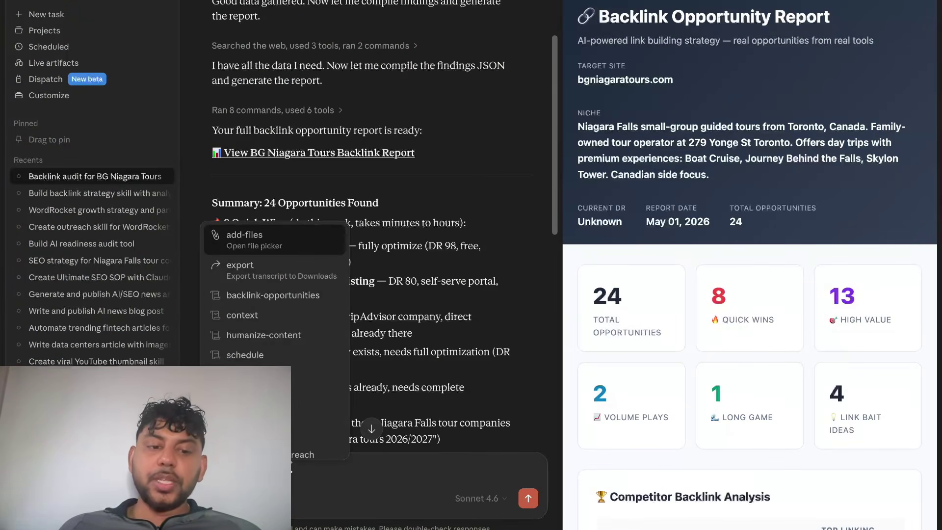
left_click(64, 515)
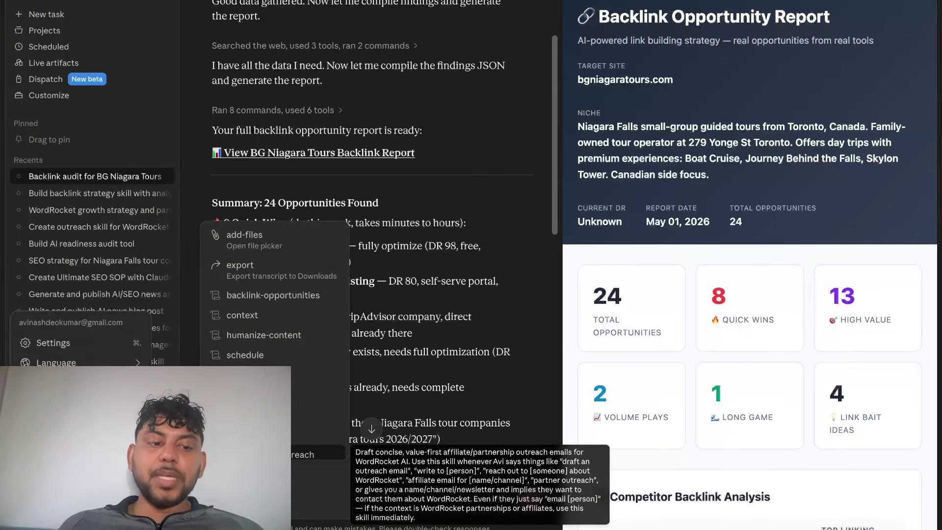
left_click(53, 343)
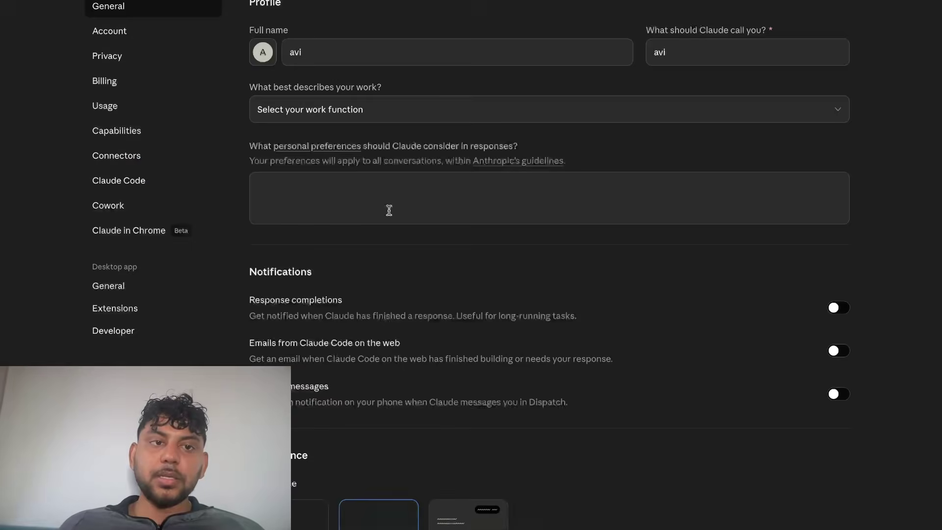
left_click(154, 165)
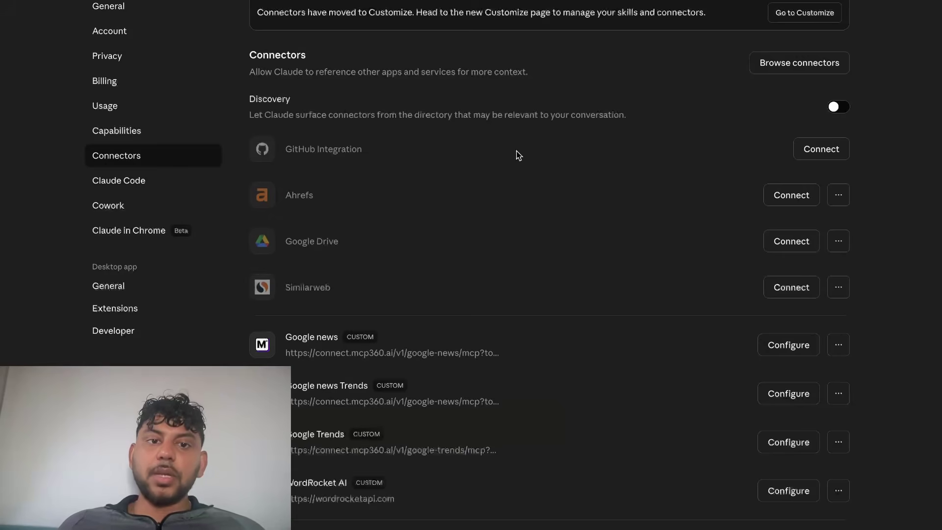
- Look through the list of connected and available connectors, and go to the Customize page that manages them
scroll(542, 205, "down", 1)
scroll(546, 203, "down", 2)
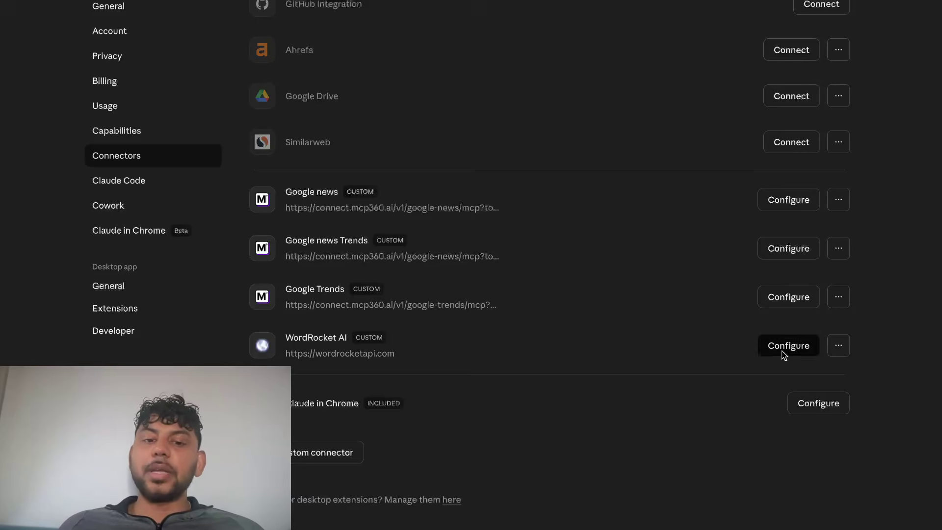
scroll(785, 353, "up", 2)
scroll(813, 128, "up", 1)
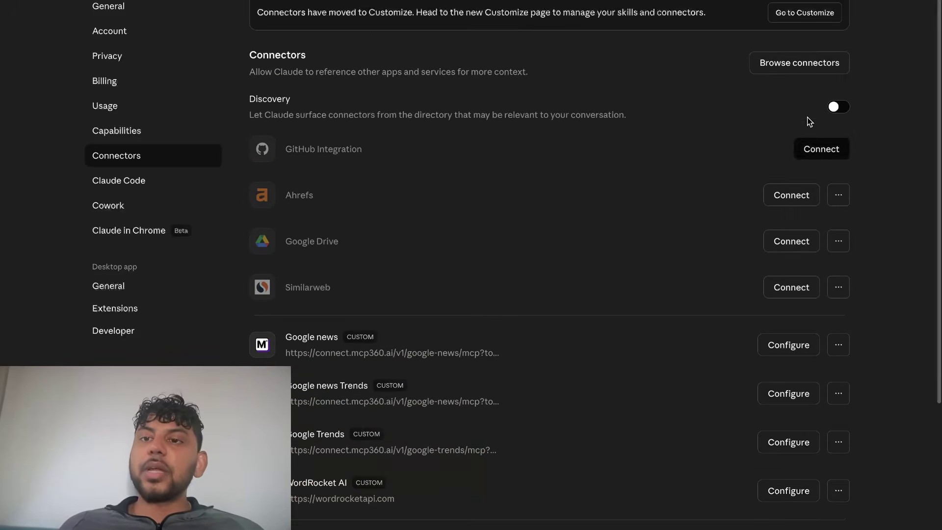
left_click(783, 66)
left_click(768, 2)
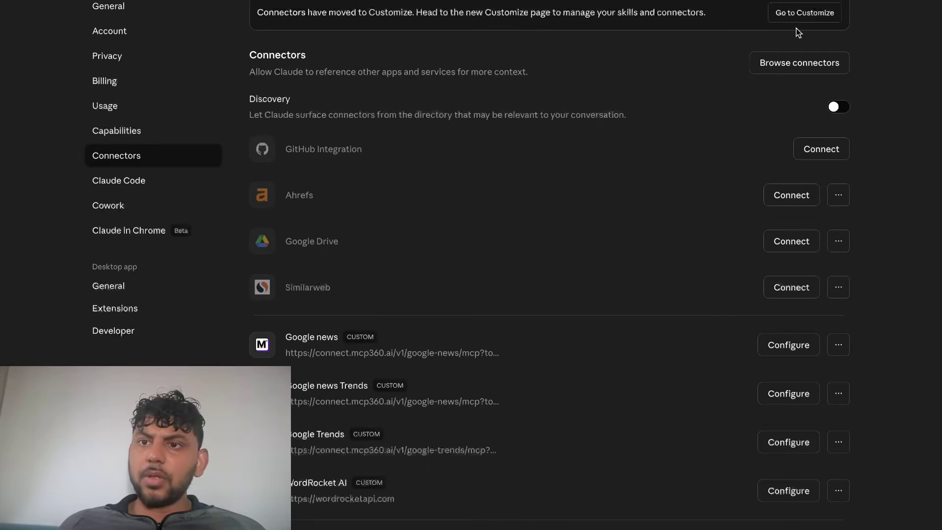
left_click(793, 18)
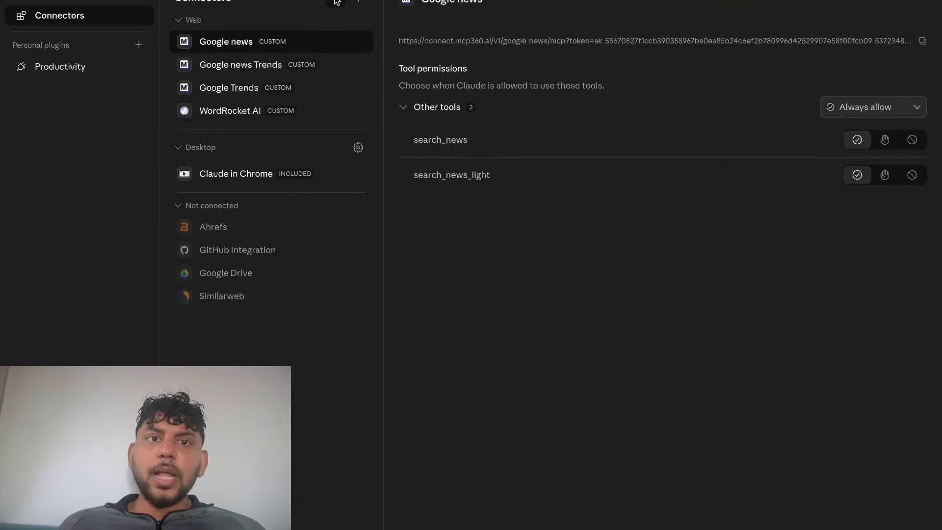
- Examine the remote MCP server URL field in the custom connector form, cancel the form, and select the WordRocket AI connector
left_click(359, 3)
left_click(362, 45)
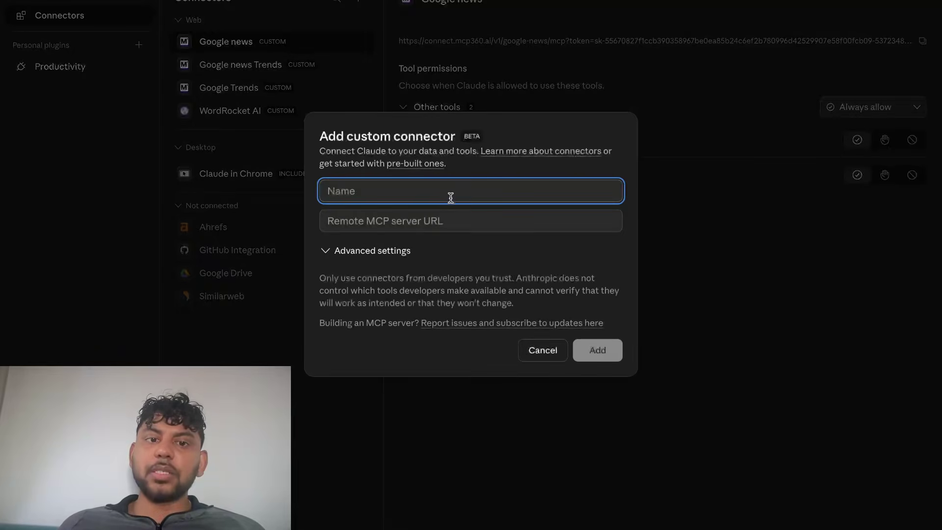
left_click(428, 220)
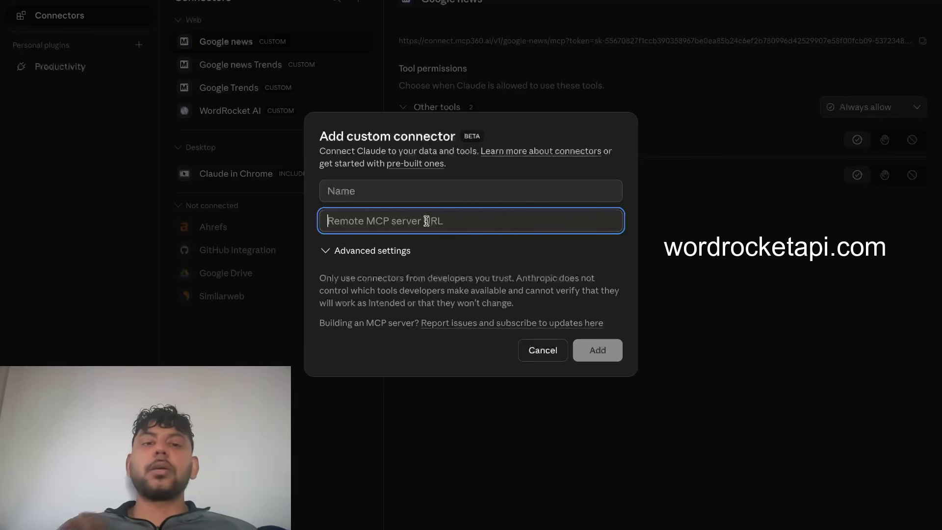
left_click(543, 346)
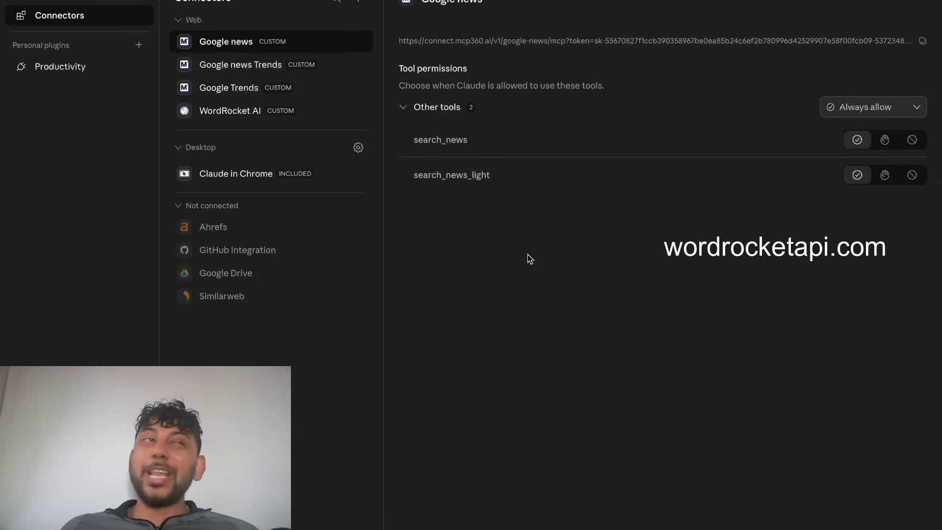
left_click(262, 117)
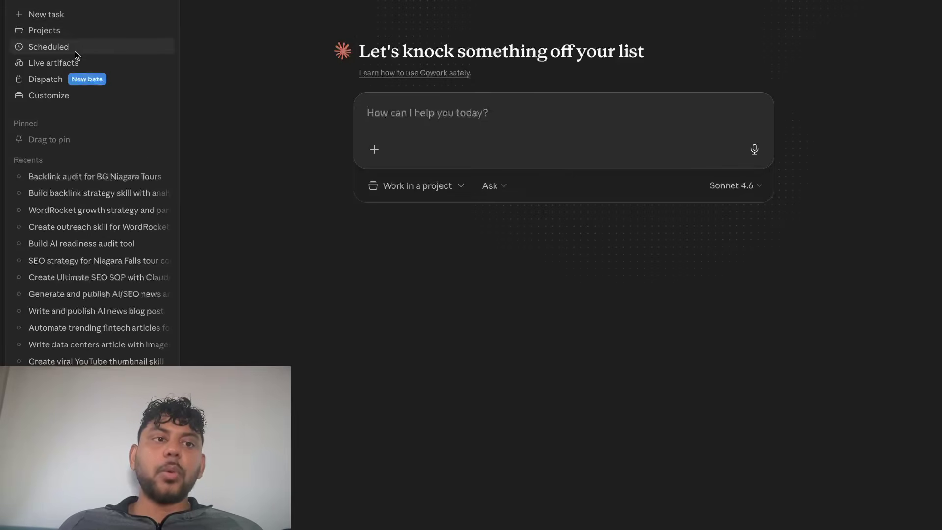
- Open the Backlink audit for BG Niagara Tours task and paste the article-writing prompt, with the Niagara Falls Tourism Statistics brief in its own paragraph
left_click(81, 177)
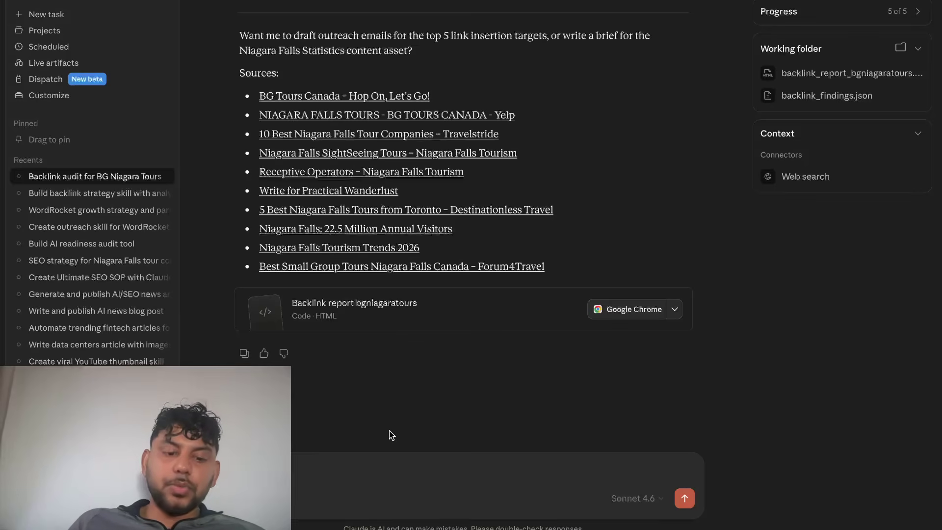
key("ctrl+v")
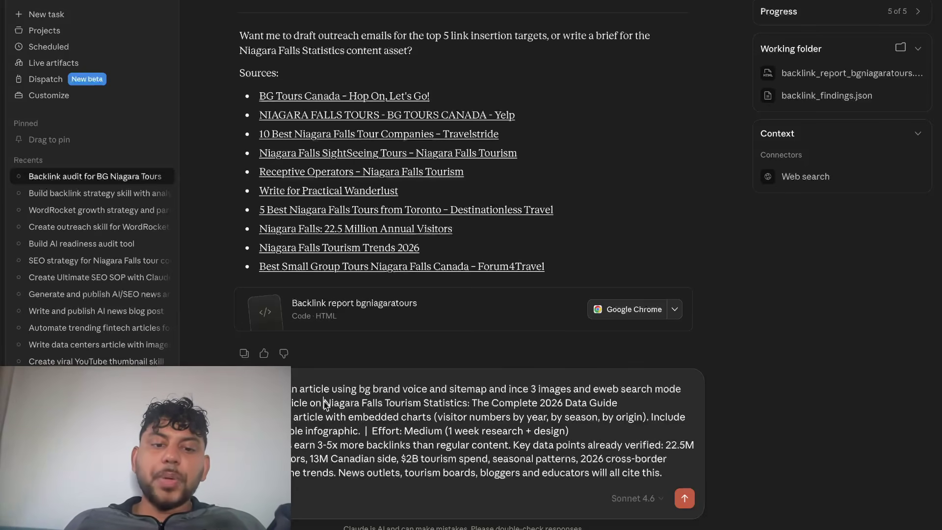
key("shift+Return")
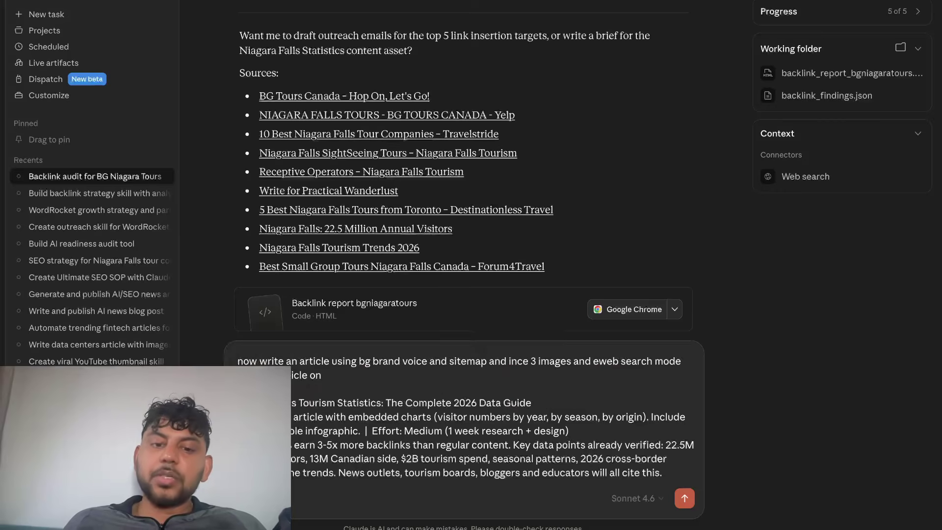
- Check the first Link Bait Content Strategy idea in the backlink report in Chrome, and return to the Claude task
key("ctrl+Up")
left_click(290, 6)
scroll(375, 217, "up", 3)
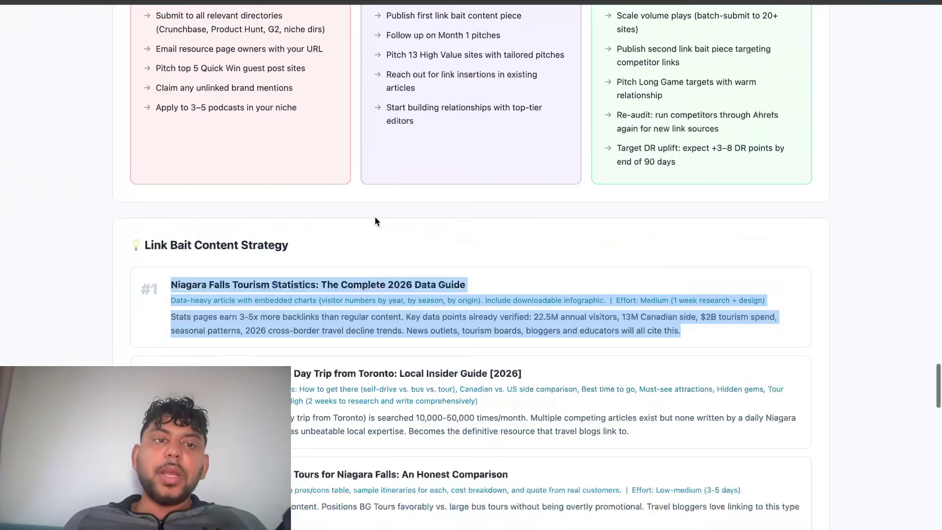
left_click(209, 246)
key("ctrl+Up")
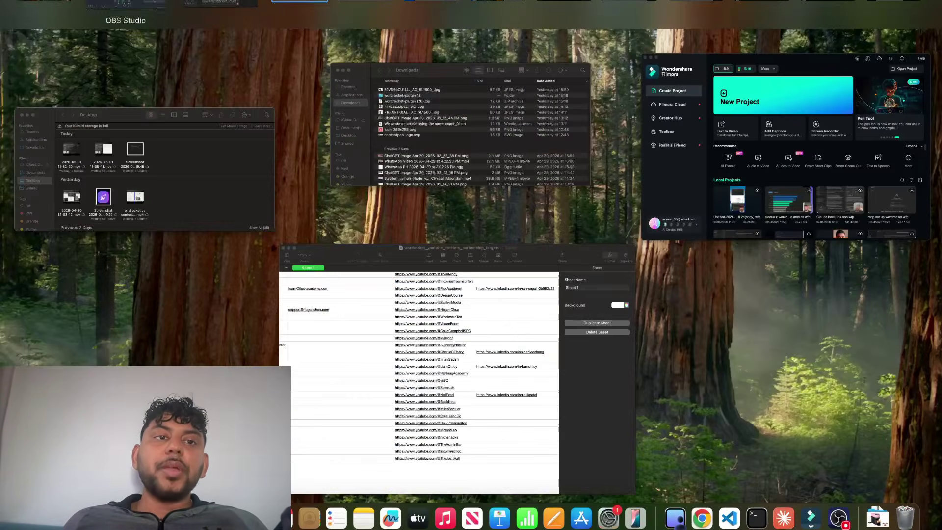
left_click(416, 227)
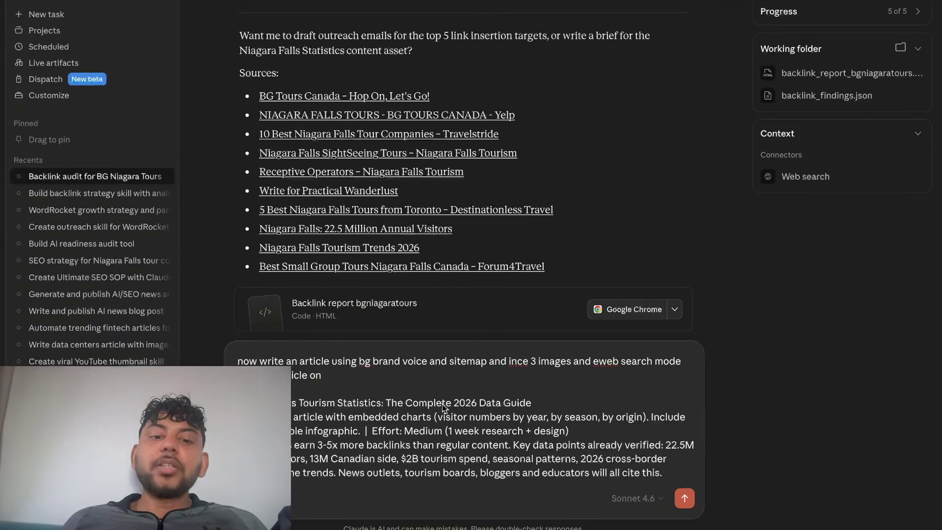
- Complete the unfinished word "ince" in the prompt, append "using wordrocet mcp" as a separate final line, and send it
scroll(460, 400, "down", 4)
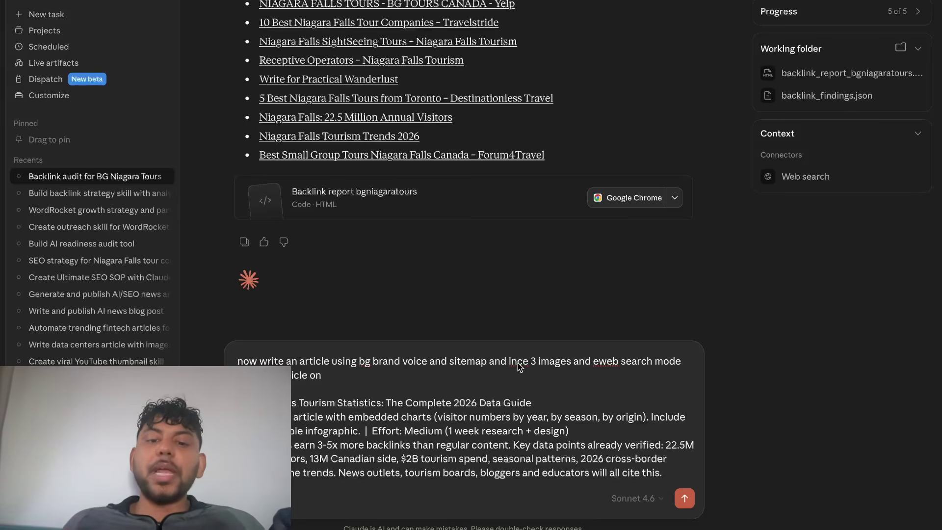
type("lude")
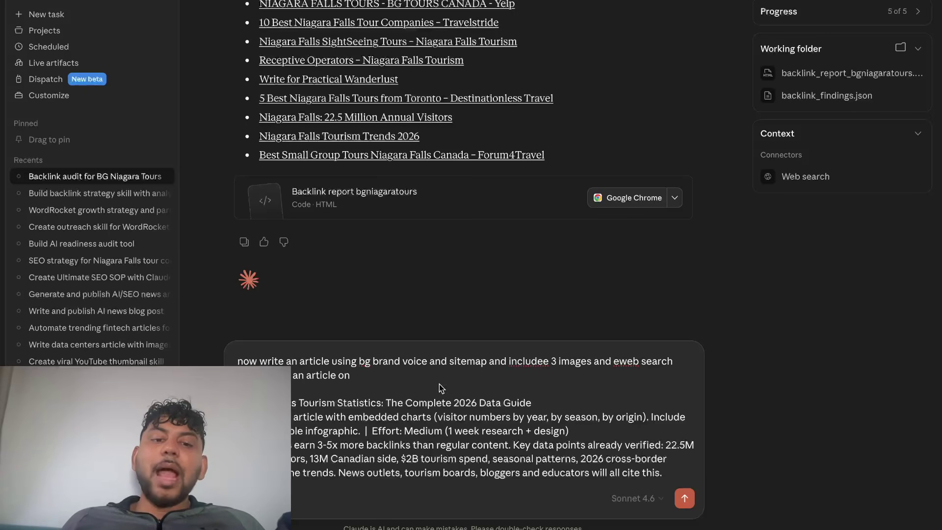
key("shift+Return")
key("shift+Return")
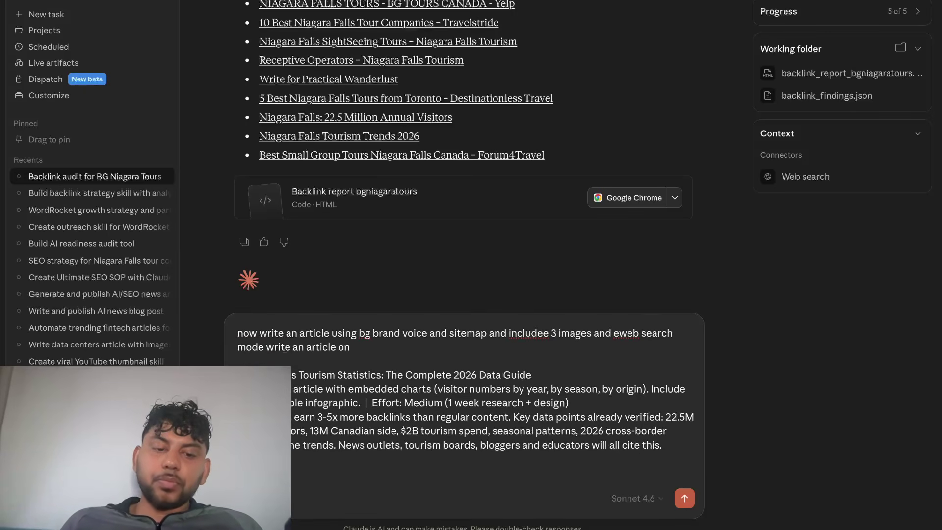
type("using wordrocet mcp")
key("Return")
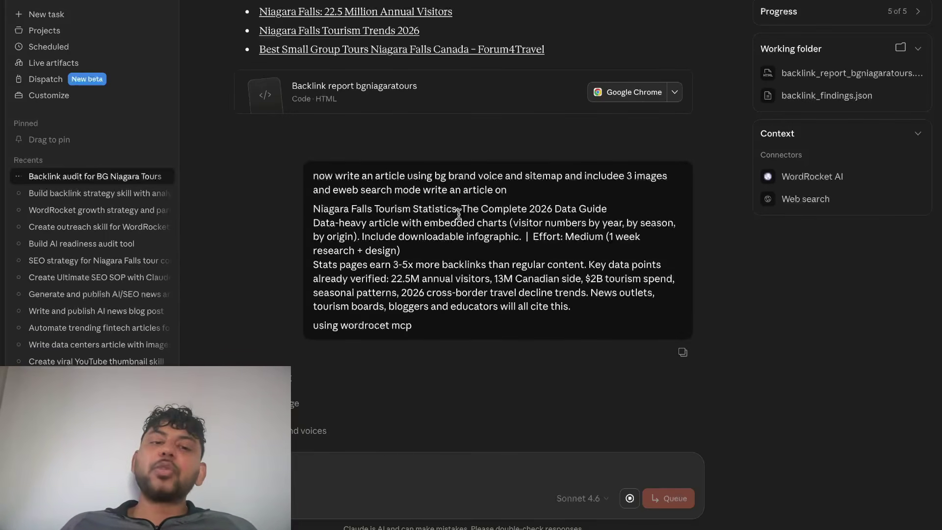
- Switch to the backlink report in Chrome and review the guest post, resource page and link insertion outreach email templates
key("ctrl+Up")
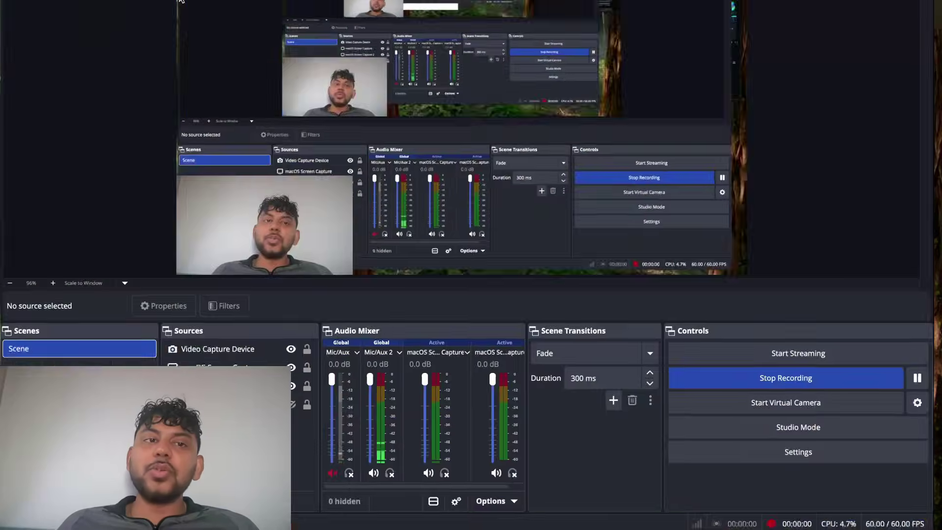
left_click(264, 46)
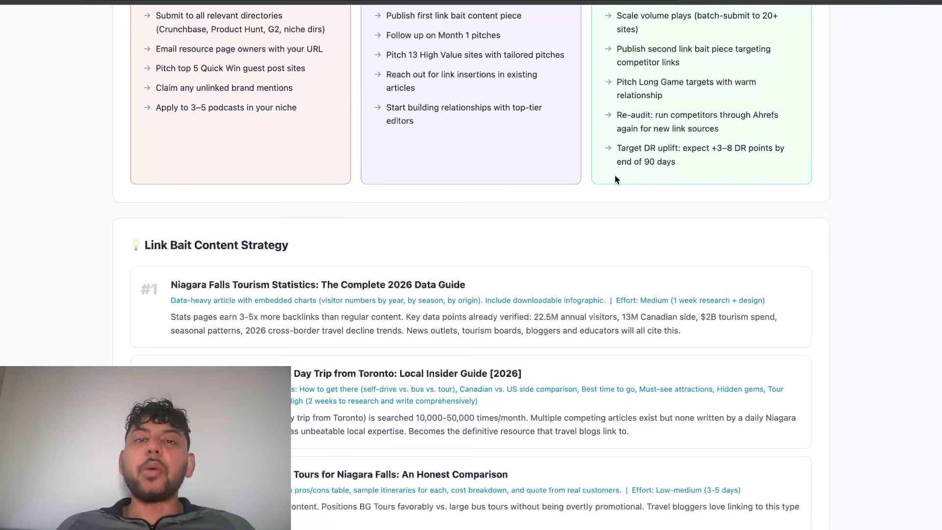
scroll(615, 175, "down", 10)
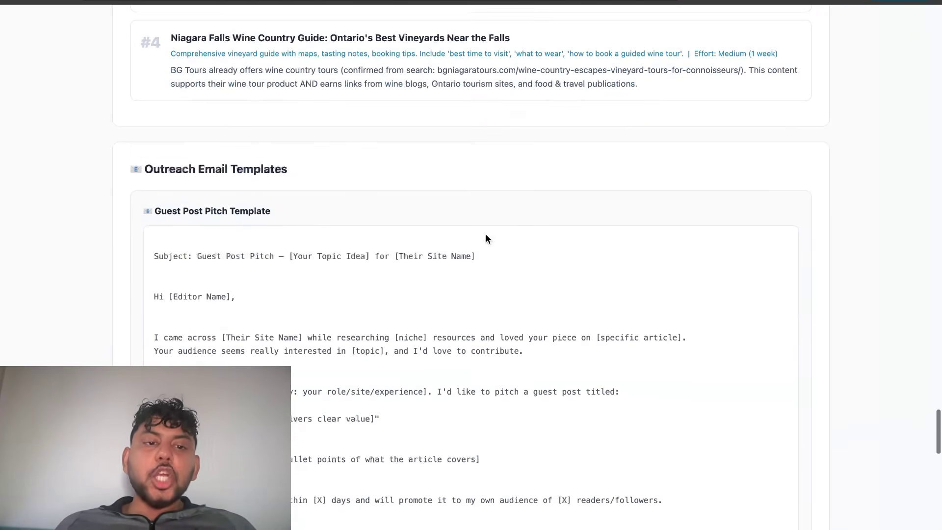
scroll(278, 197, "down", 2)
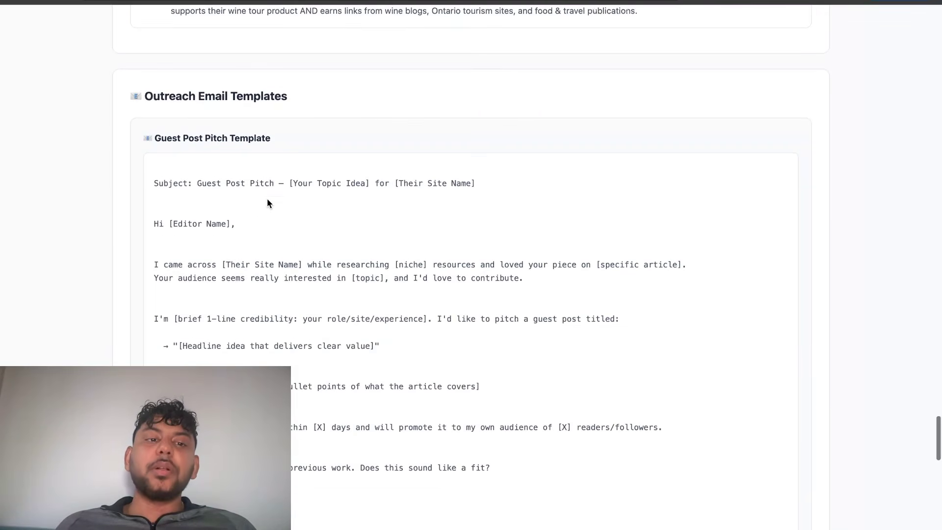
scroll(269, 225, "down", 3)
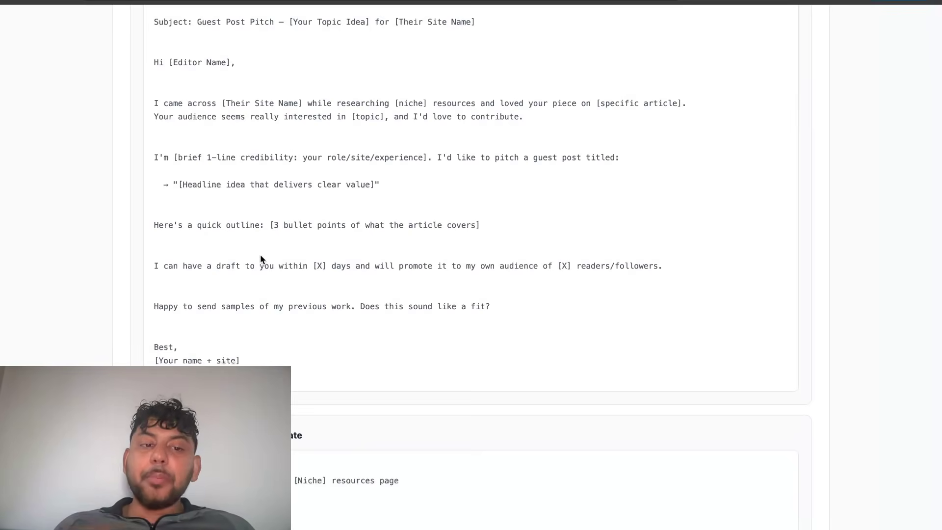
scroll(260, 267, "up", 2)
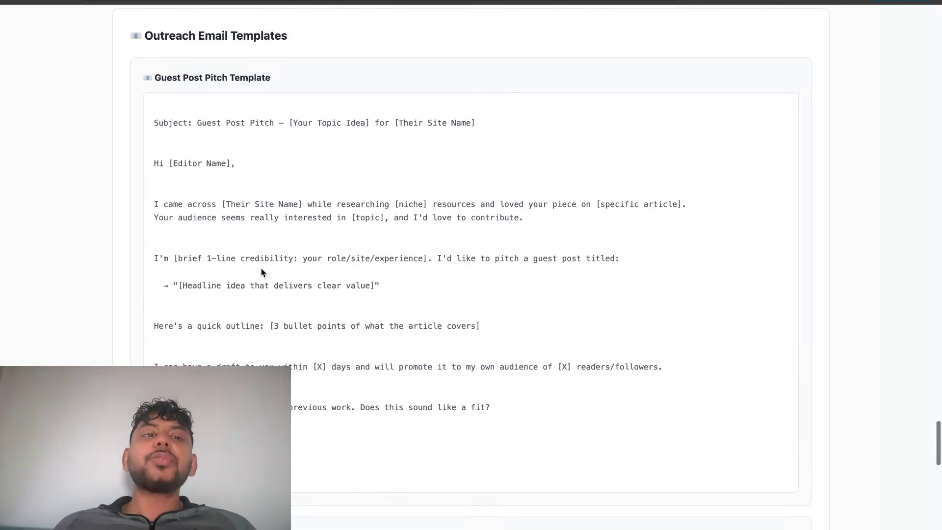
scroll(261, 272, "down", 15)
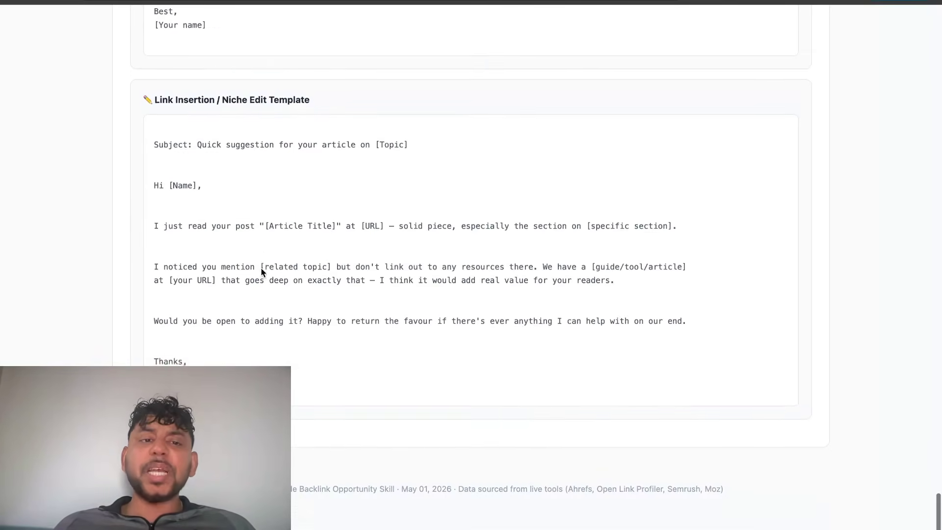
scroll(261, 272, "up", 10)
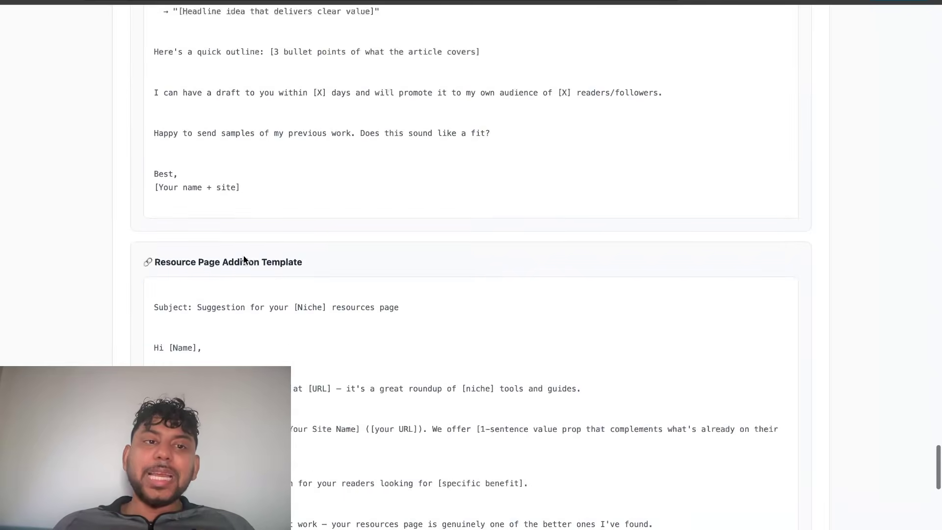
scroll(298, 318, "down", 3)
scroll(298, 319, "down", 10)
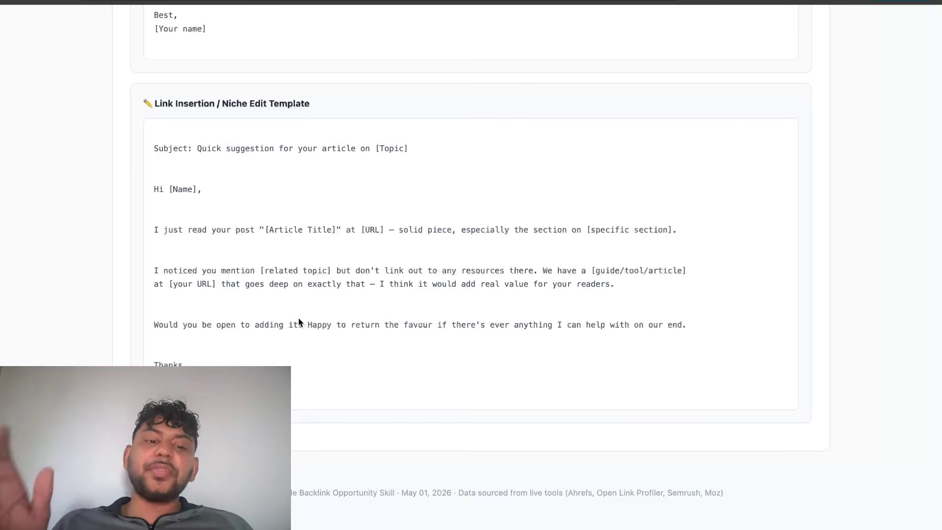
- Review the report's Link Bait Content Strategy ideas and the Quick Win directory listing opportunities again
scroll(299, 322, "up", 1)
scroll(298, 318, "up", 20)
scroll(298, 318, "down", 6)
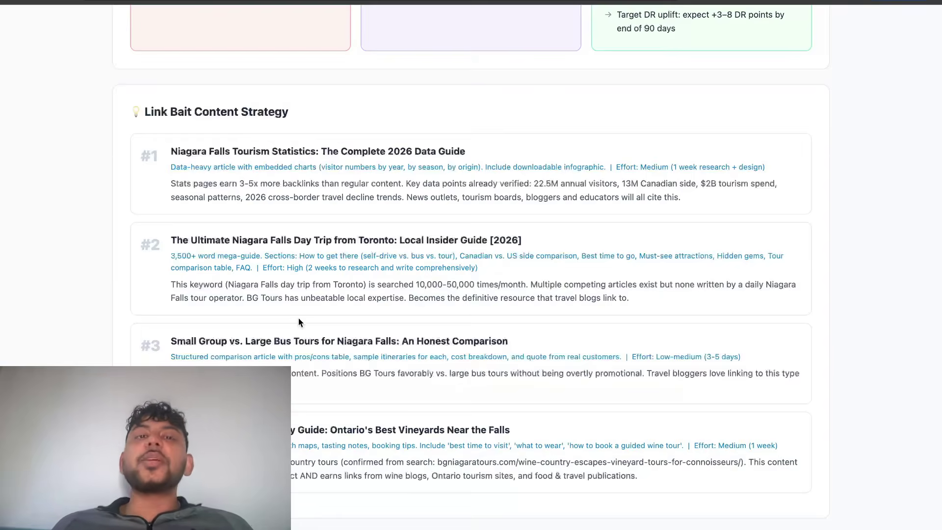
scroll(299, 322, "up", 20)
scroll(577, 91, "down", 1)
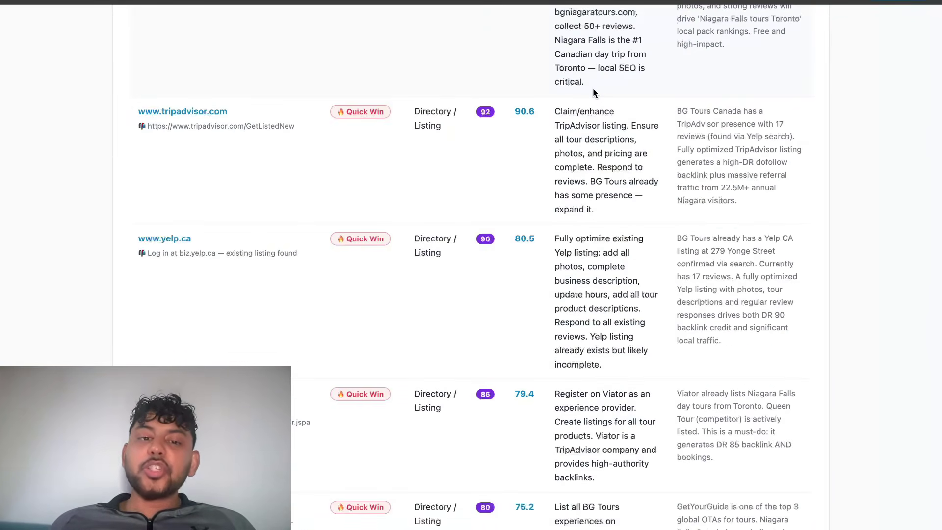
scroll(592, 87, "up", 10)
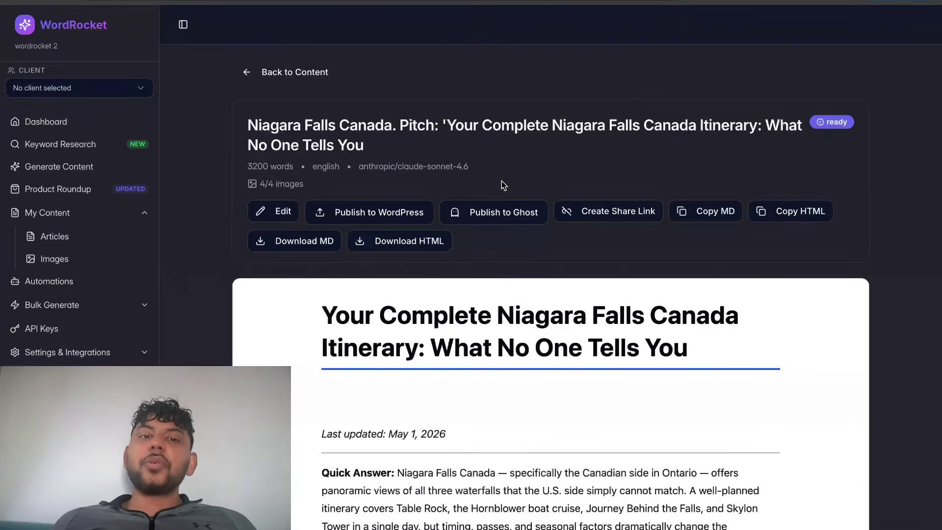
- Review the generated Niagara Falls Canada itinerary article in WordRocket, including its branded header image, Quick Answer and Key Takeaways
scroll(502, 182, "down", 2)
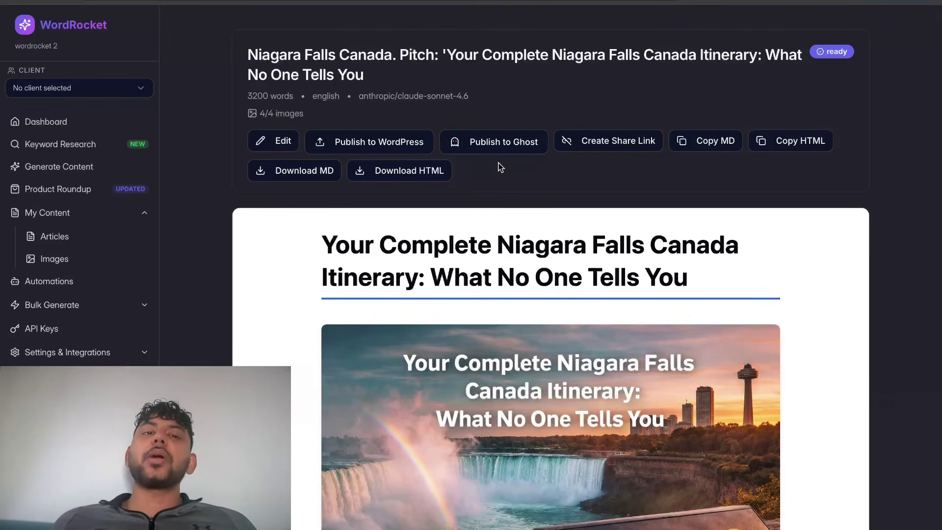
scroll(531, 221, "down", 4)
scroll(531, 222, "up", 4)
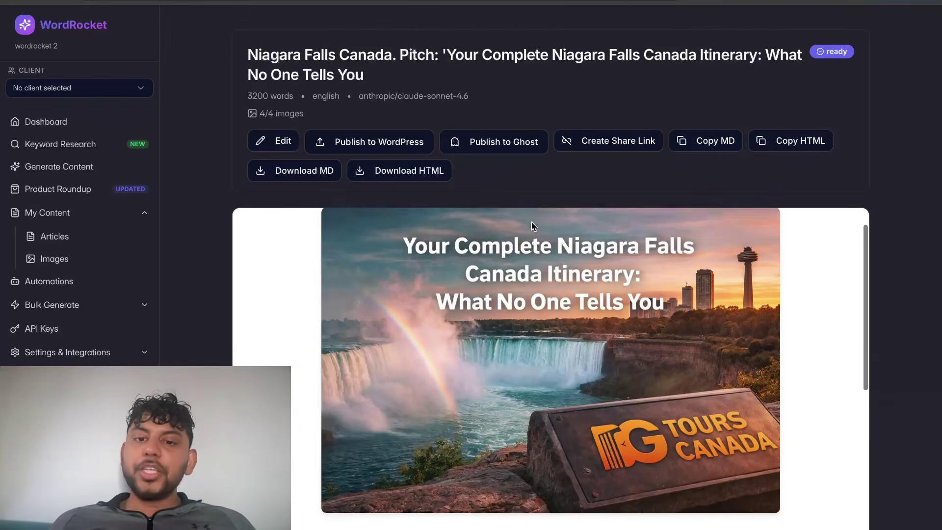
scroll(577, 138, "down", 1)
scroll(577, 137, "down", 3)
scroll(583, 190, "down", 3)
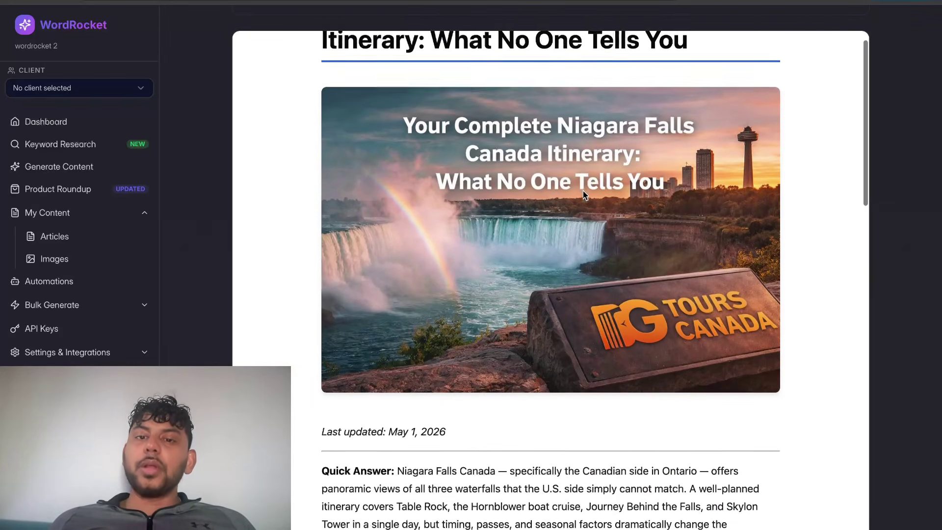
scroll(646, 270, "up", 1)
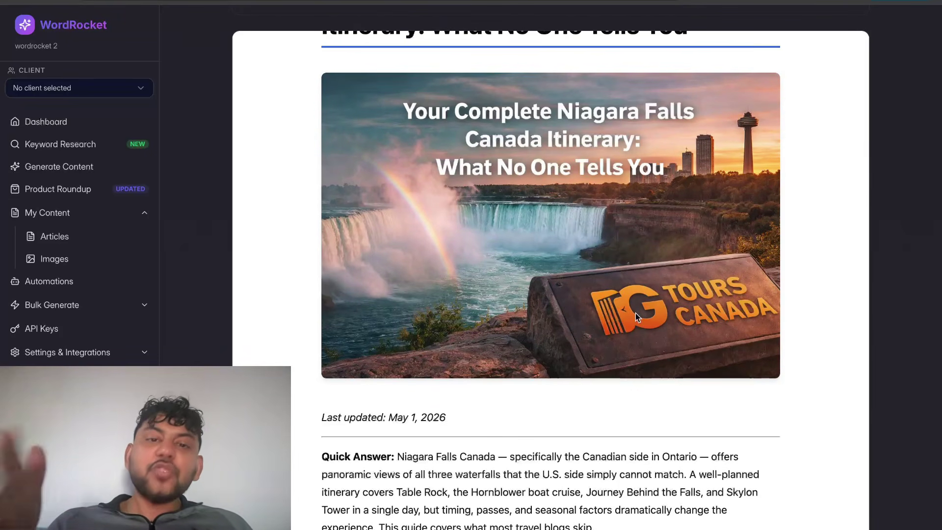
scroll(635, 313, "up", 2)
scroll(635, 313, "down", 10)
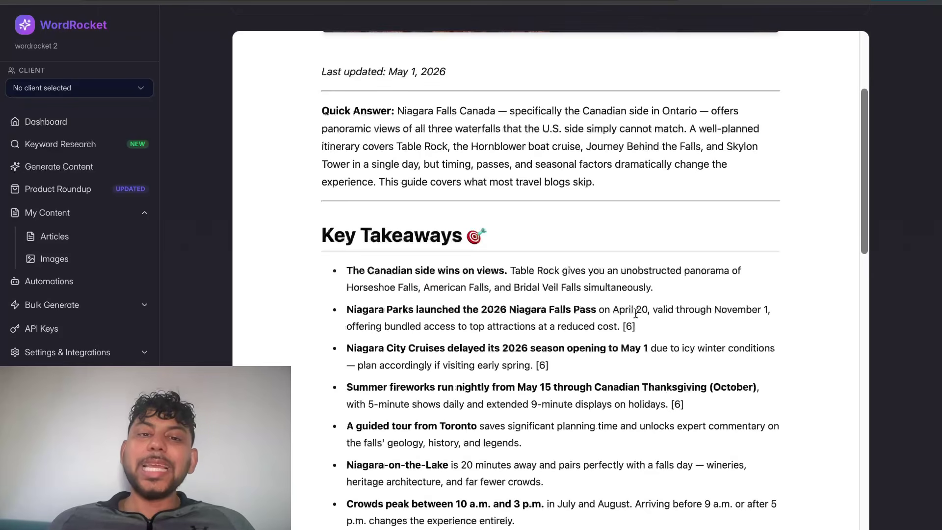
- Read the itinerary article's last-updated line, Quick Answer and Key Takeaways, continuing to the branded image below them
triple_click(589, 142)
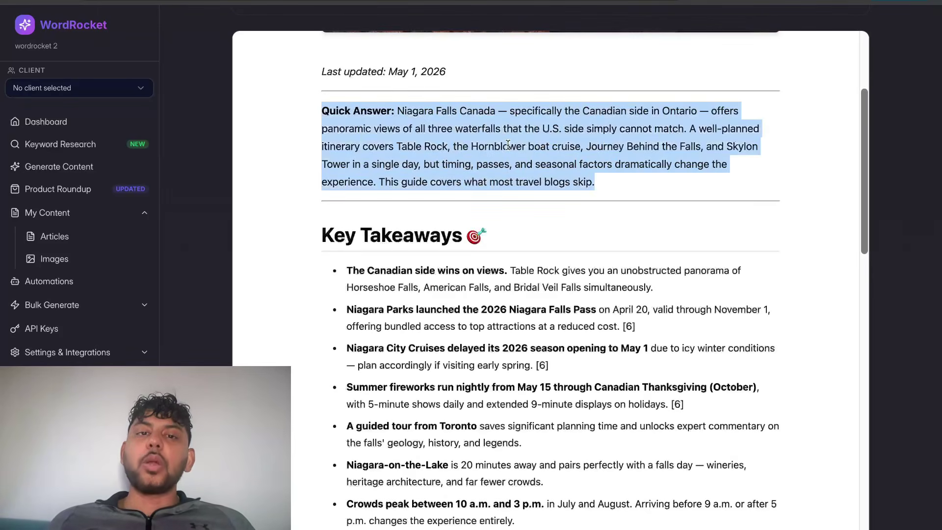
scroll(507, 143, "down", 7)
scroll(507, 143, "up", 7)
triple_click(400, 94)
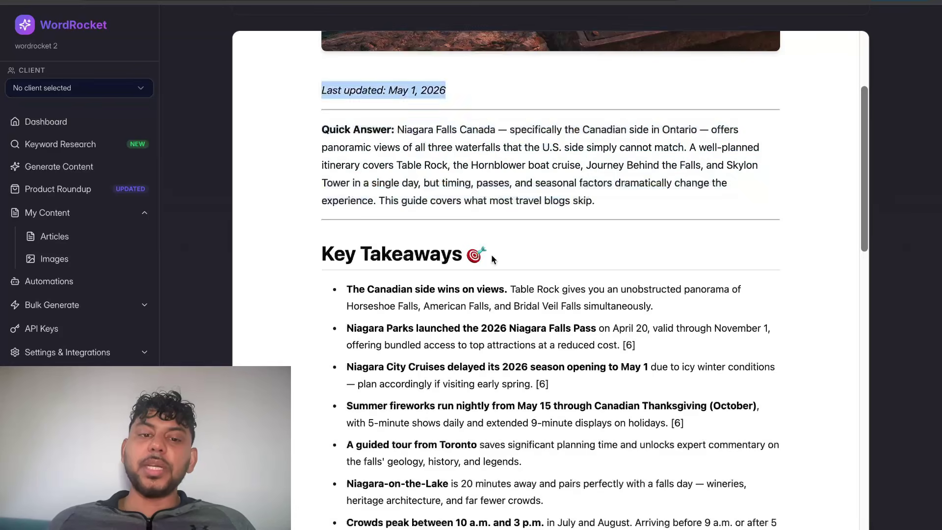
scroll(494, 267, "down", 10)
scroll(498, 281, "down", 6)
scroll(497, 281, "up", 1)
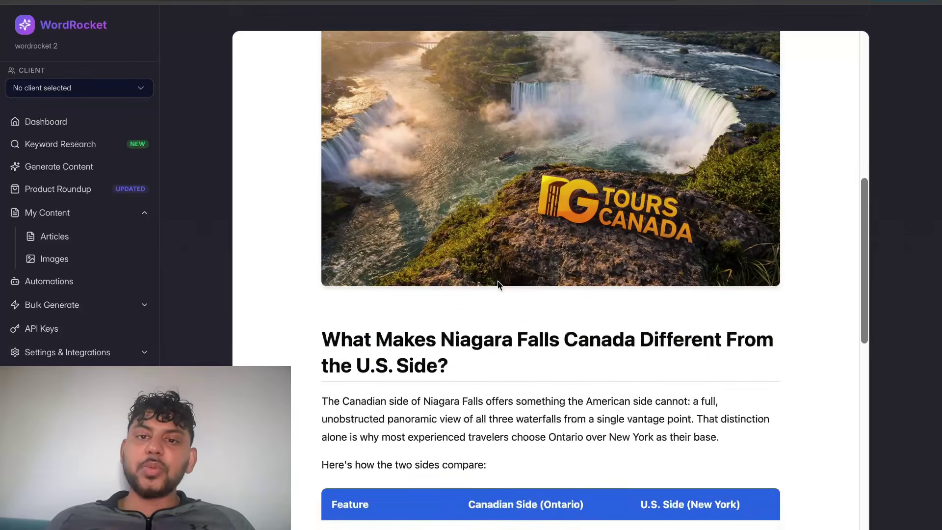
- Review the rest of the itinerary article, including the Canadian versus U.S. side comparison table, lodging advice, branded images and FAQ, and return to its header
scroll(497, 281, "down", 20)
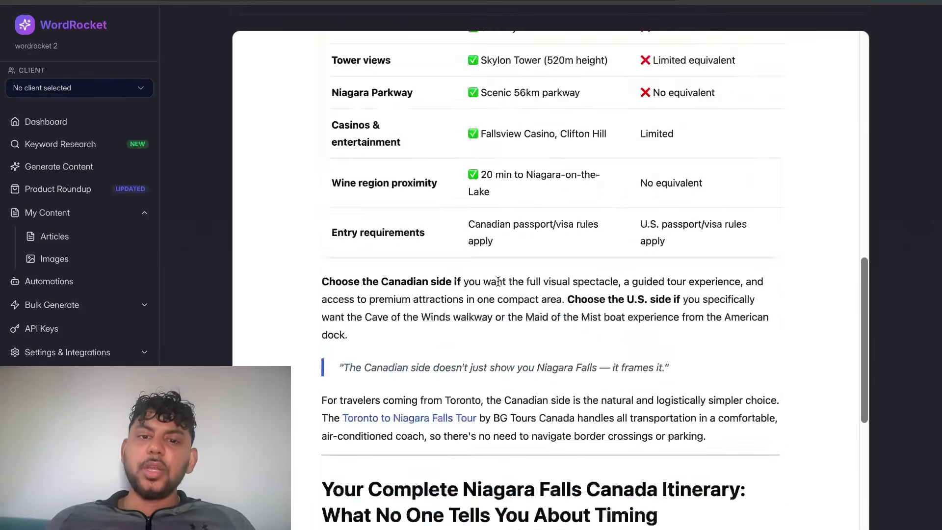
scroll(498, 281, "down", 20)
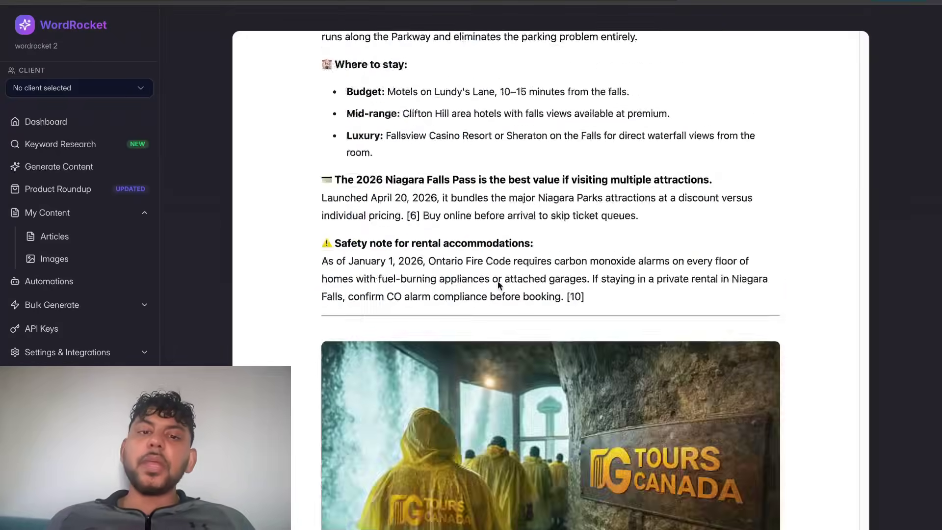
scroll(497, 281, "up", 15)
scroll(517, 308, "down", 20)
scroll(525, 318, "down", 20)
scroll(525, 314, "up", 2)
scroll(525, 314, "down", 2)
scroll(525, 314, "up", 20)
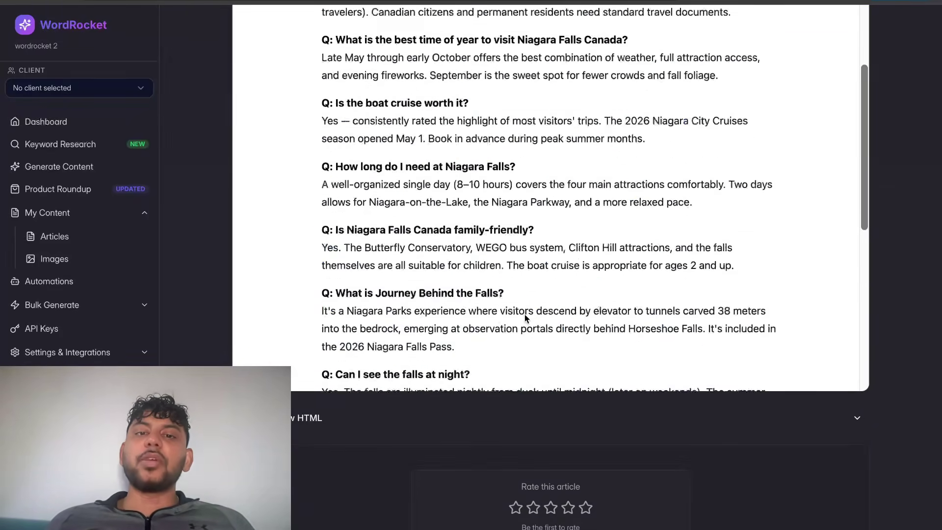
scroll(525, 317, "up", 20)
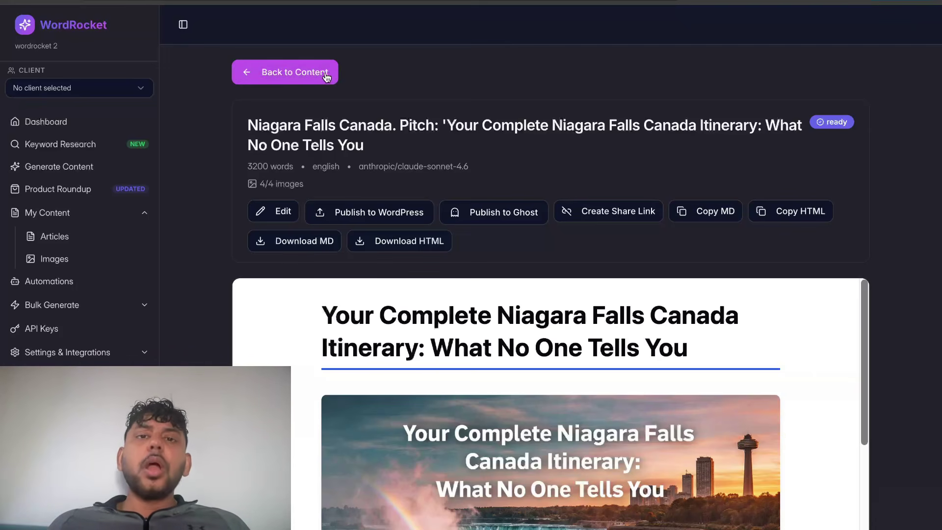
- Switch to Claude and examine its response to the Niagara Falls tourism statistics article request and the earlier backlink audit conversation
key("ctrl+Up")
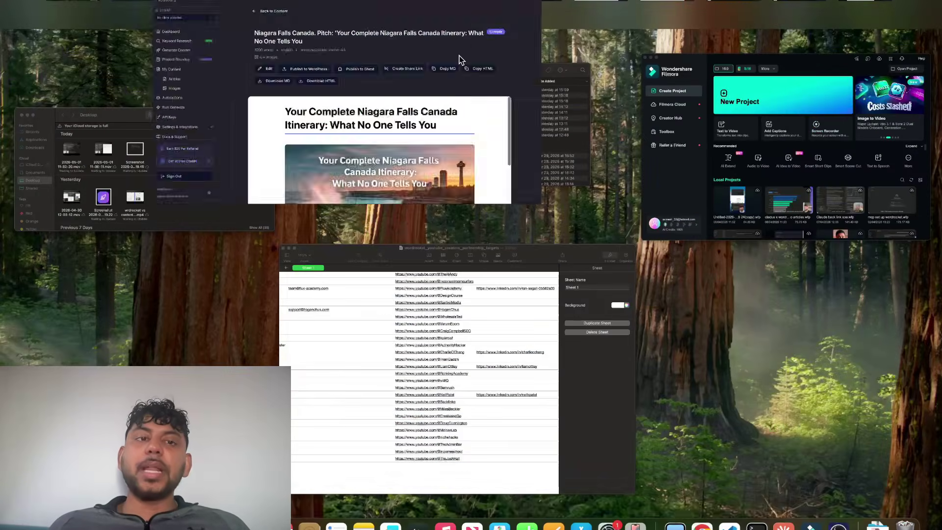
left_click(383, 162)
scroll(383, 162, "up", 1)
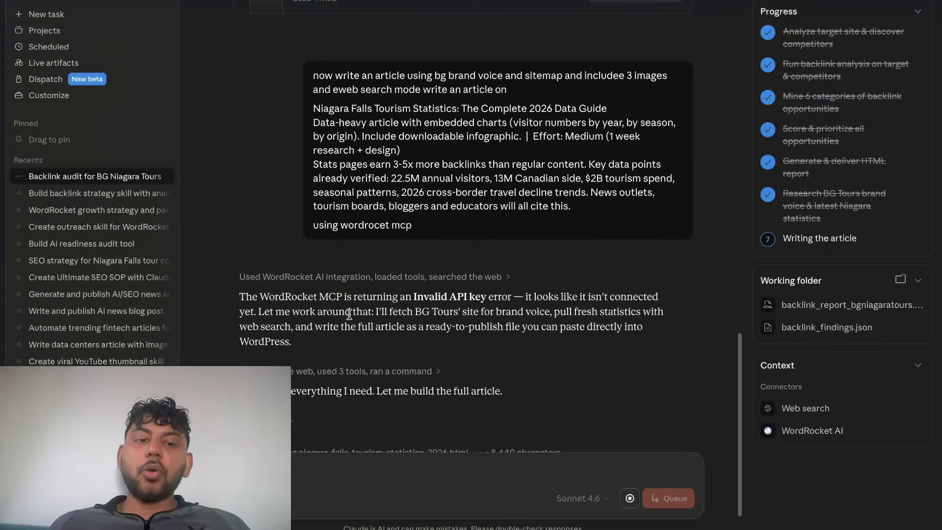
triple_click(342, 308)
scroll(449, 295, "up", 3)
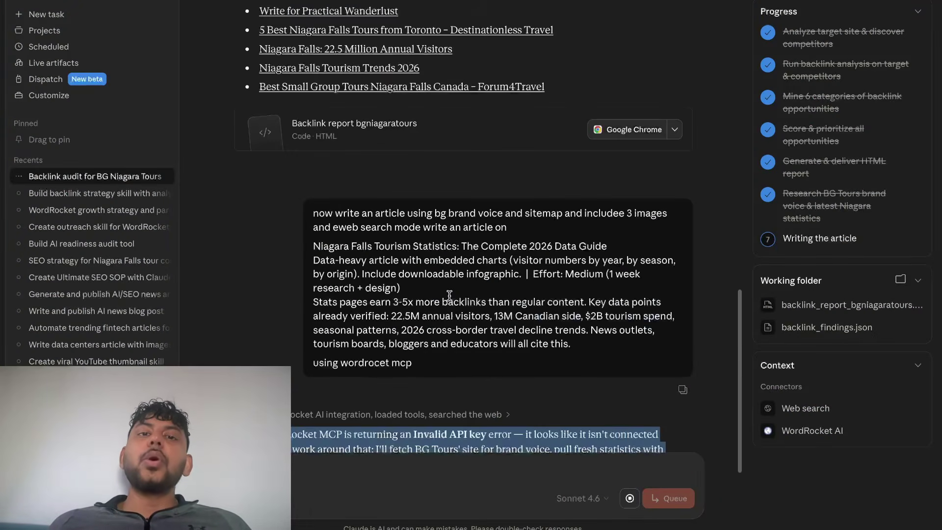
scroll(449, 295, "up", 5)
scroll(449, 295, "down", 9)
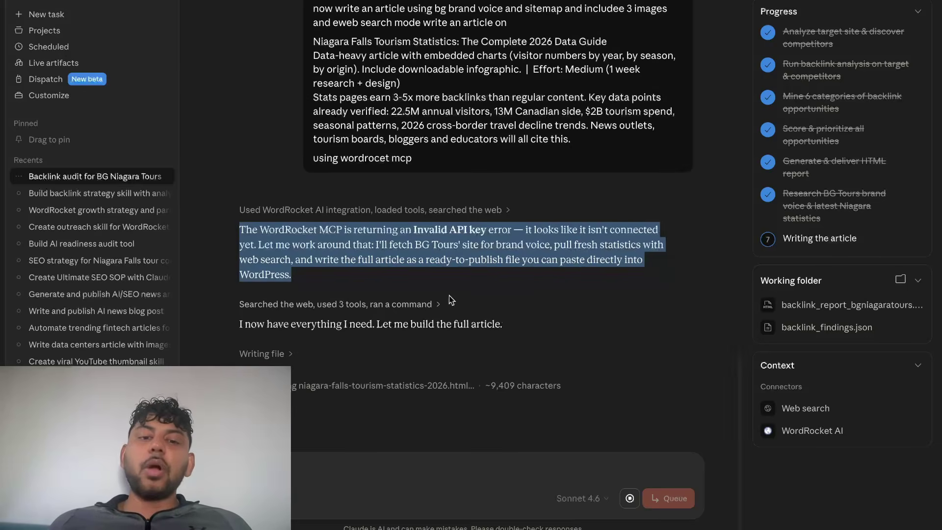
scroll(449, 295, "up", 10)
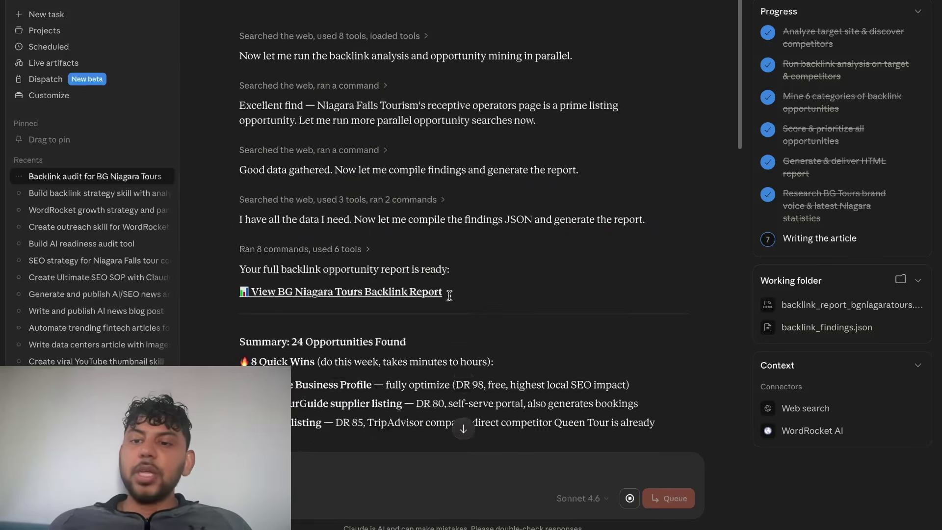
scroll(449, 294, "up", 1)
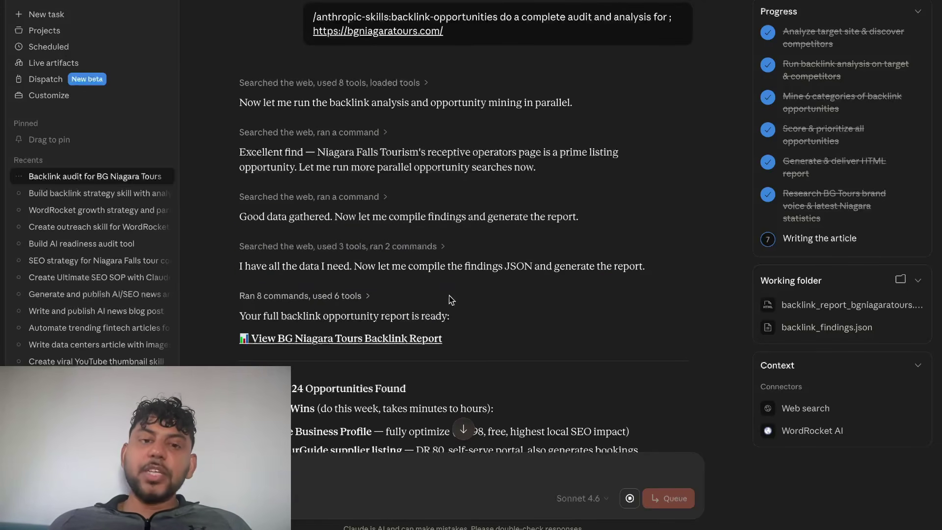